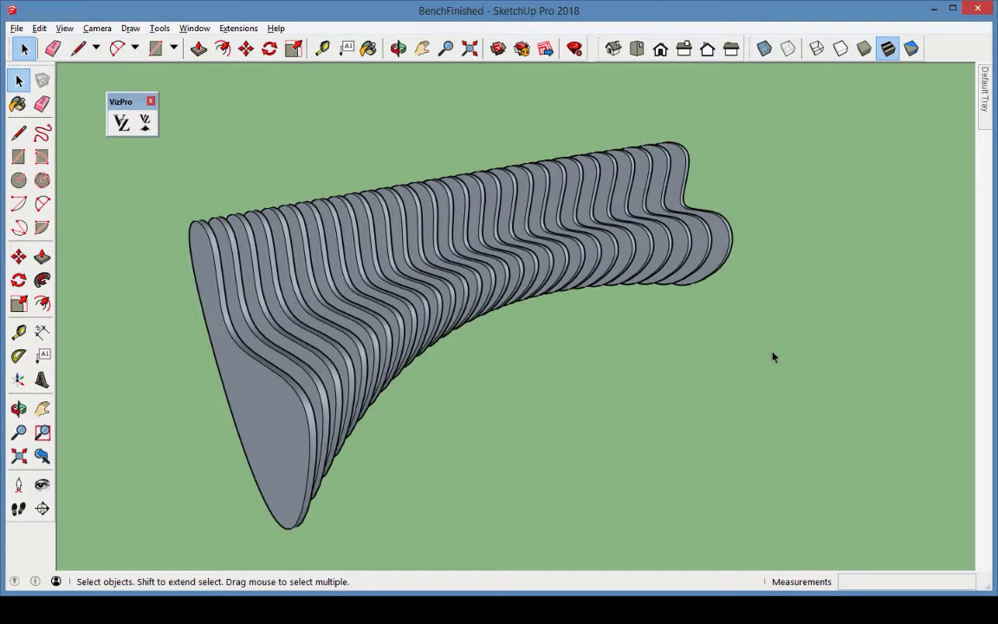
Examine the finished slatted bench model from several sides
{"action": "key", "text": "o"}
{"action": "left_click_drag", "start_coordinate": [772, 356], "coordinate": [312, 341]}
{"action": "left_click_drag", "start_coordinate": [441, 343], "coordinate": [760, 323]}
{"action": "key", "text": "space"}
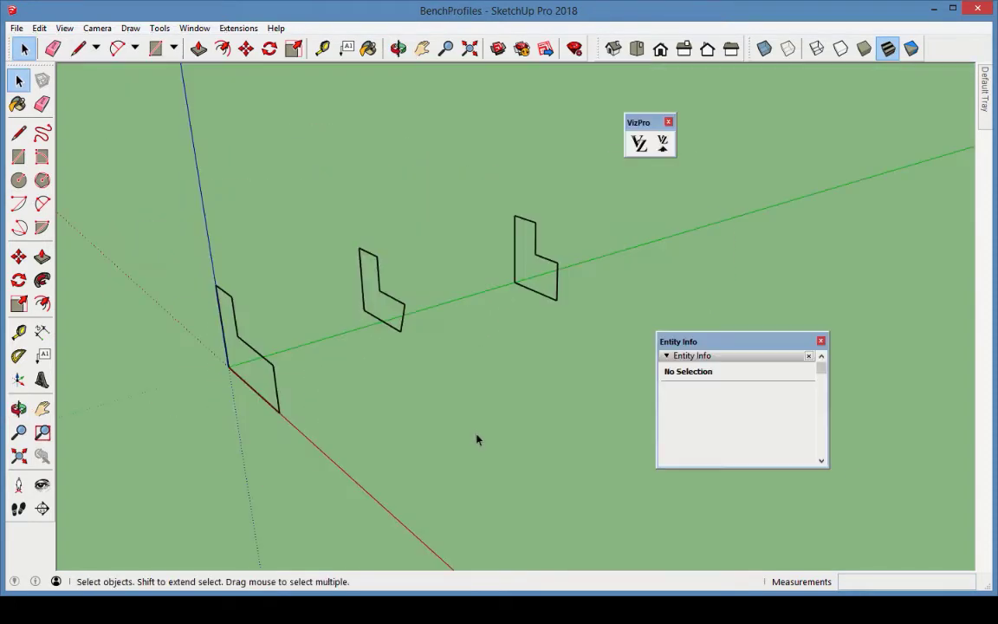
Examine the three L-shaped bench profiles and check that each one is a separate group
{"action": "key", "text": "o"}
{"action": "left_click_drag", "start_coordinate": [559, 417], "coordinate": [568, 417]}
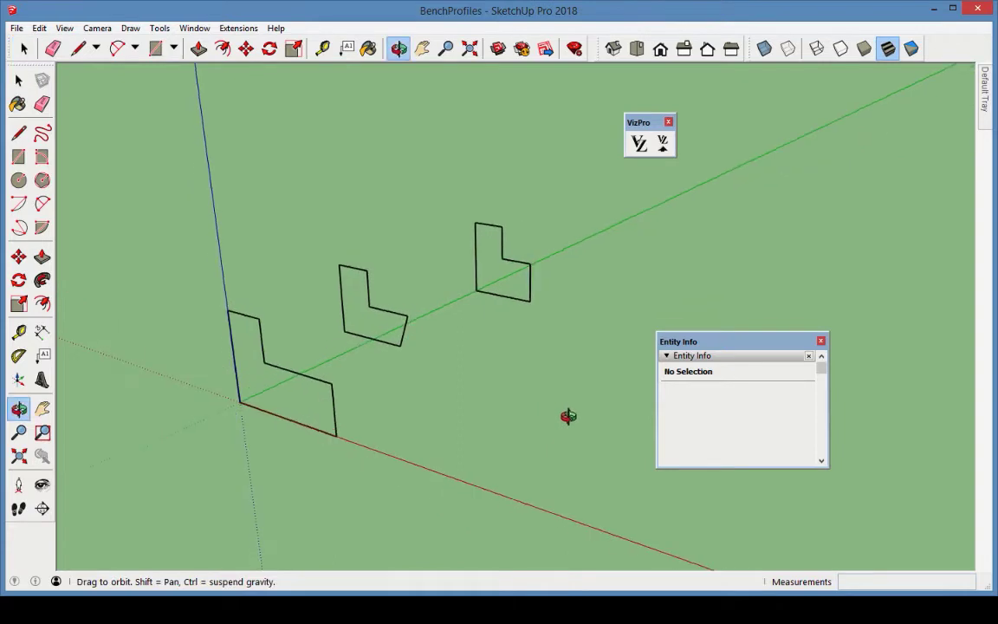
{"action": "key", "text": "space"}
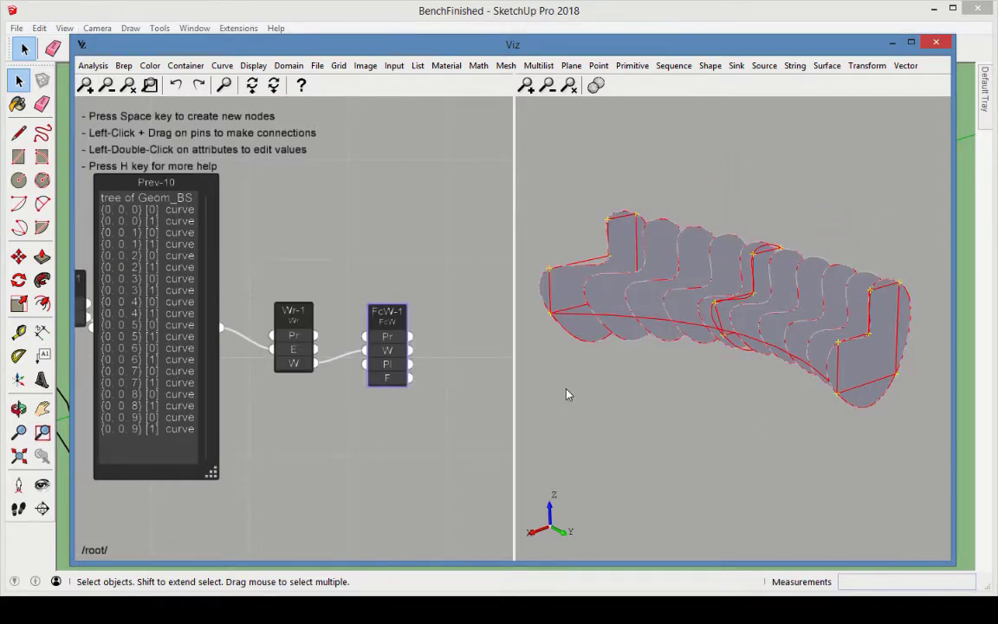
{"action": "mouse_move", "coordinate": [604, 401]}
{"action": "middle_mouse_down"}
{"action": "mouse_move", "coordinate": [612, 401]}
{"action": "mouse_move", "coordinate": [597, 399]}
{"action": "middle_mouse_up"}
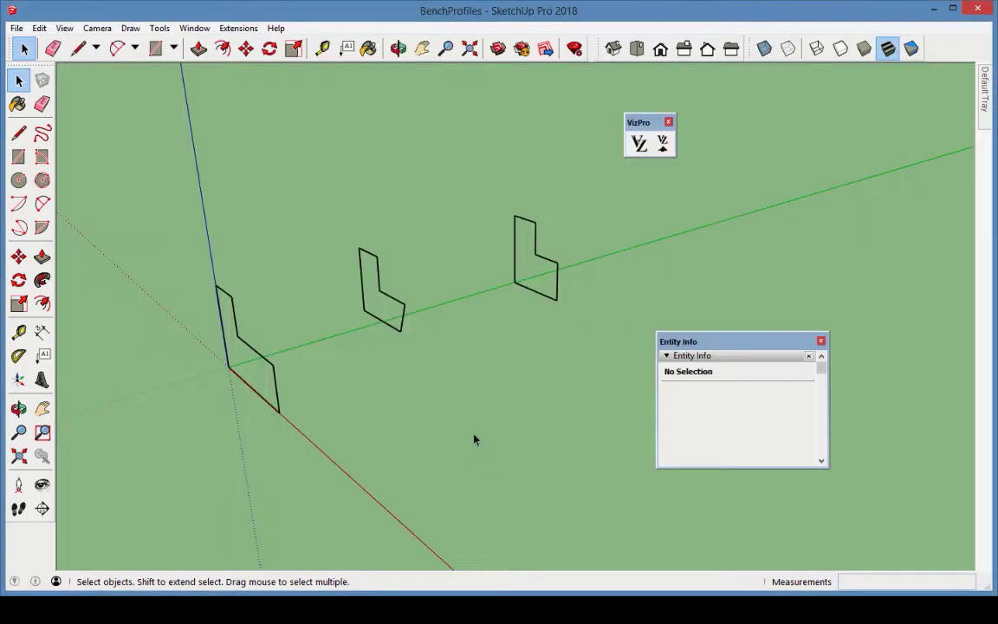
{"action": "middle_click_drag", "start_coordinate": [475, 439], "coordinate": [568, 417]}
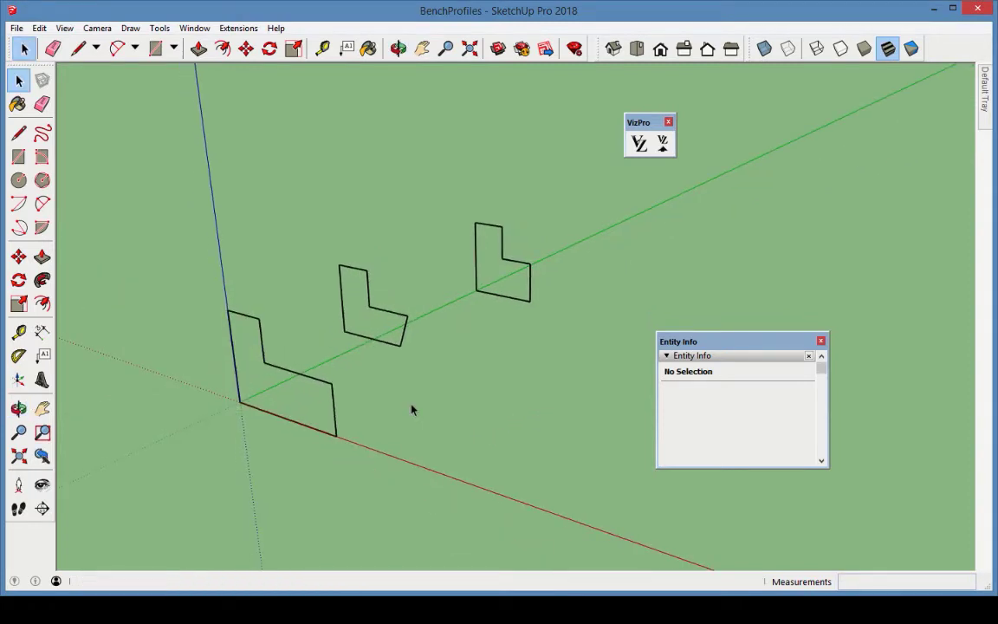
{"action": "left_click", "coordinate": [327, 390]}
{"action": "left_click", "coordinate": [374, 312]}
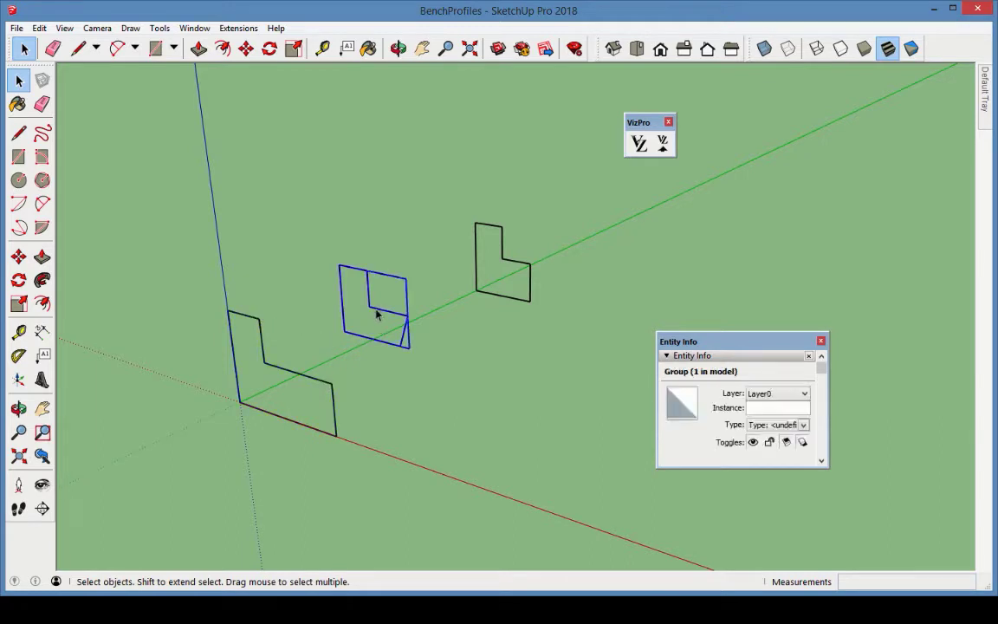
{"action": "left_click", "coordinate": [508, 264]}
{"action": "left_click", "coordinate": [585, 277]}
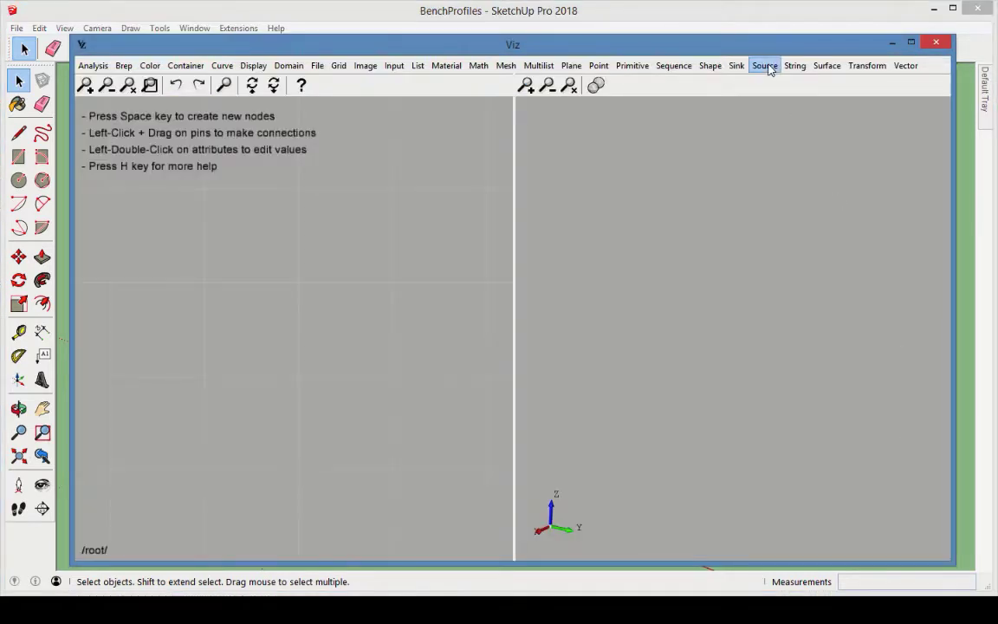
Add a Wire Source node to the Viz graph and return to the bench profiles in the model
{"action": "left_click", "coordinate": [765, 66]}
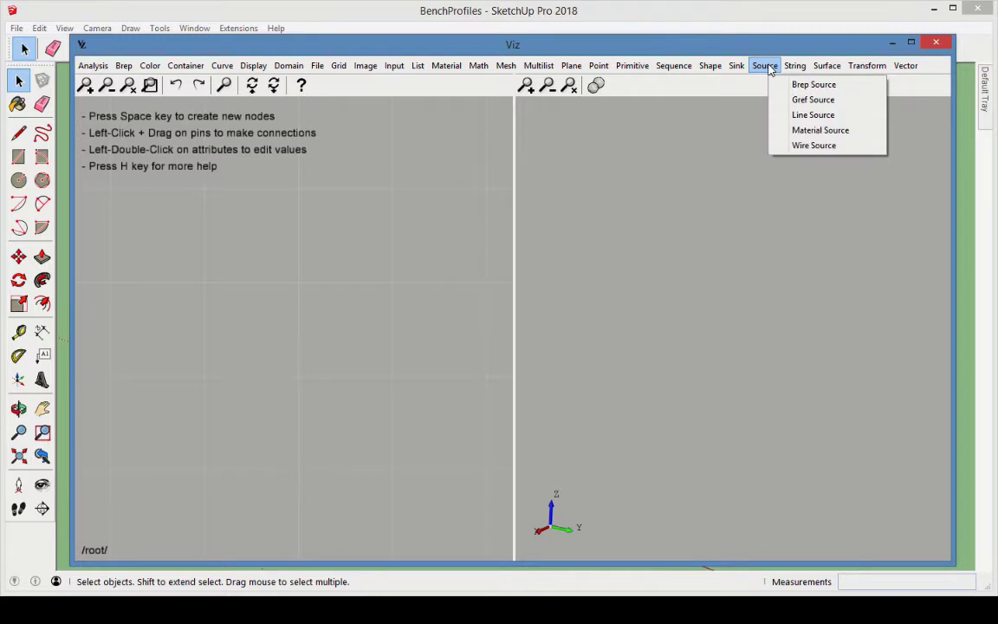
{"action": "left_click", "coordinate": [801, 146]}
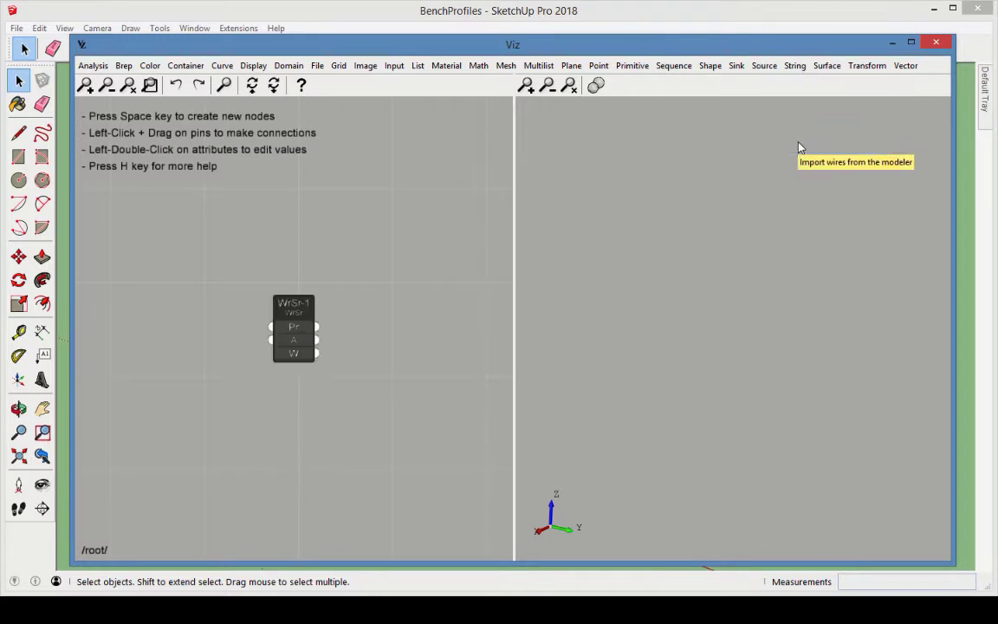
{"action": "left_click", "coordinate": [891, 42]}
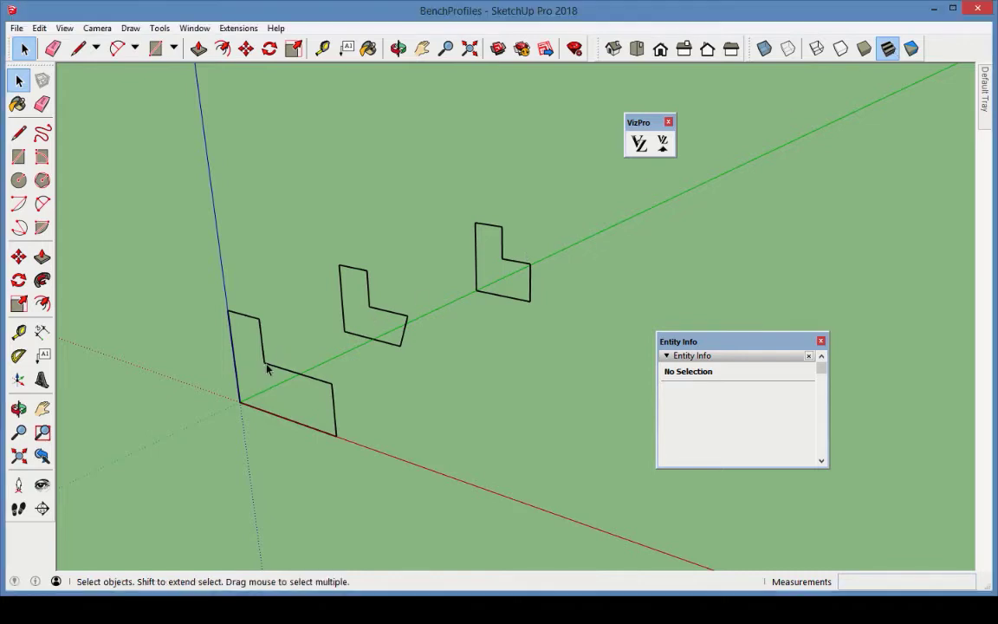
Select all three bench profile groups and assign them to the WrSr-1 source node
{"action": "left_click", "coordinate": [329, 347]}
{"action": "left_click", "coordinate": [378, 312], "text": "shift"}
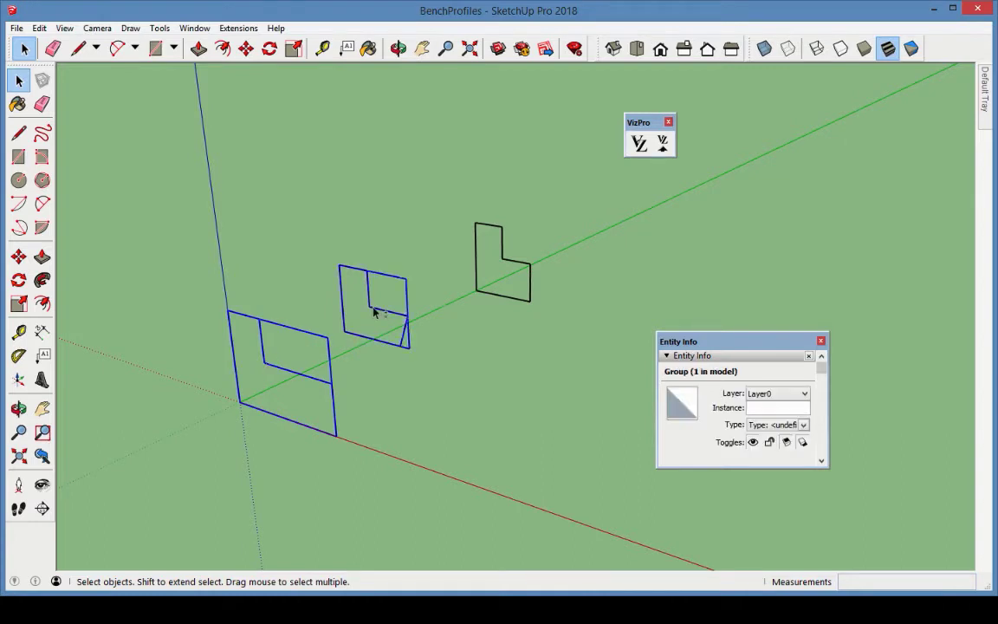
{"action": "left_click", "coordinate": [511, 266], "text": "shift"}
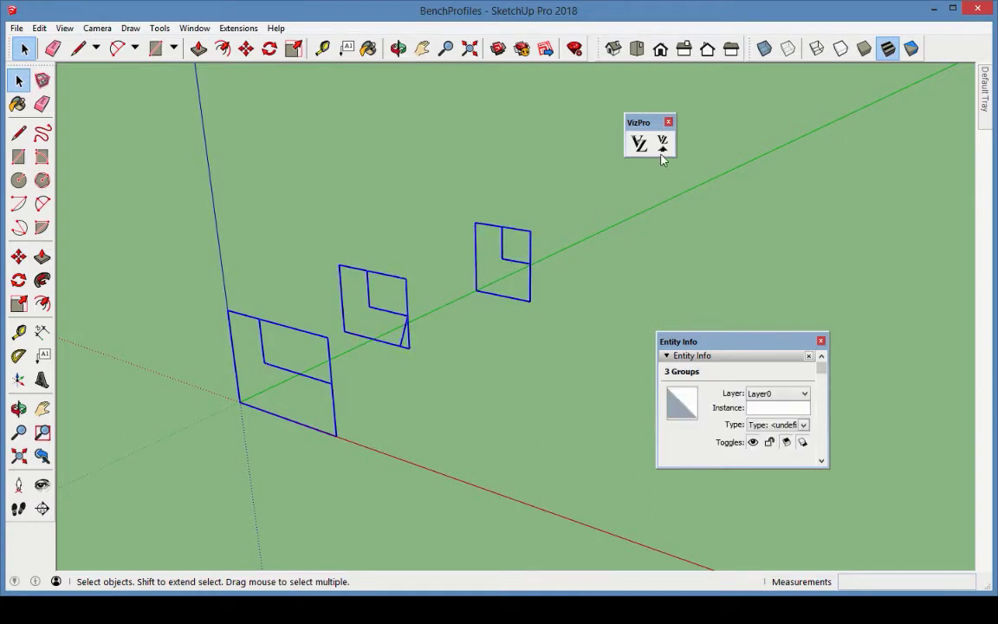
{"action": "left_click", "coordinate": [662, 144]}
{"action": "left_click", "coordinate": [516, 225]}
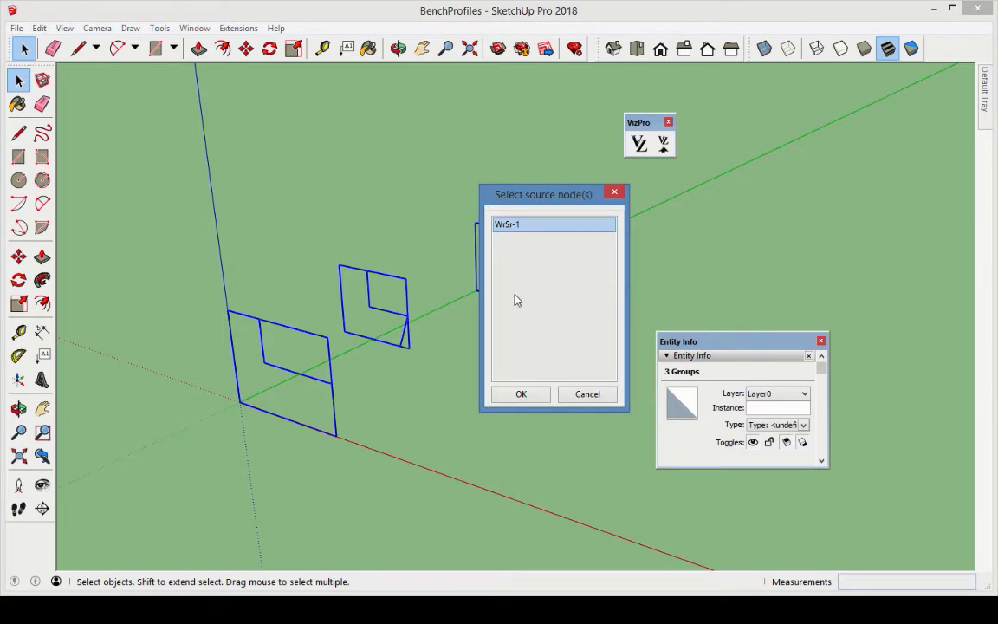
{"action": "left_click", "coordinate": [520, 394]}
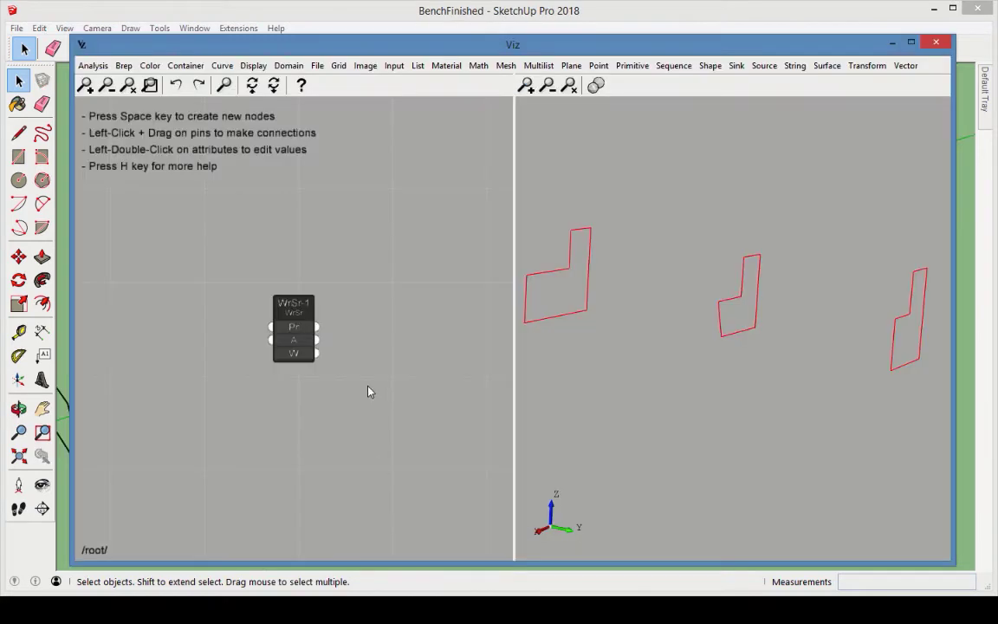
Add a Preview node below the Wire Source node, connected to its wires output and enlarged to show the list
{"action": "left_click", "coordinate": [253, 65]}
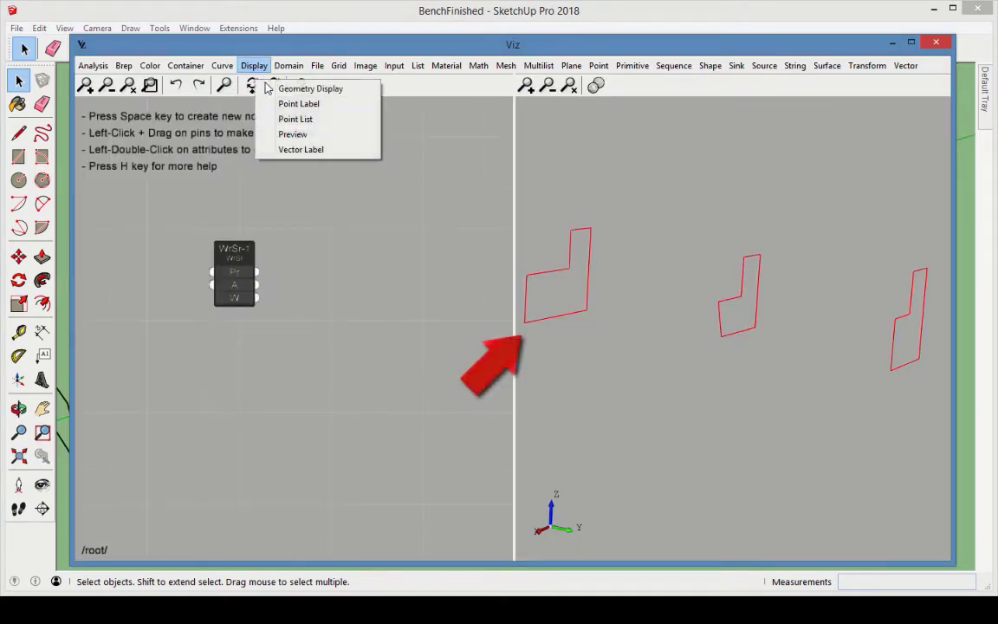
{"action": "left_click", "coordinate": [288, 135]}
{"action": "left_click_drag", "start_coordinate": [291, 318], "coordinate": [307, 259]}
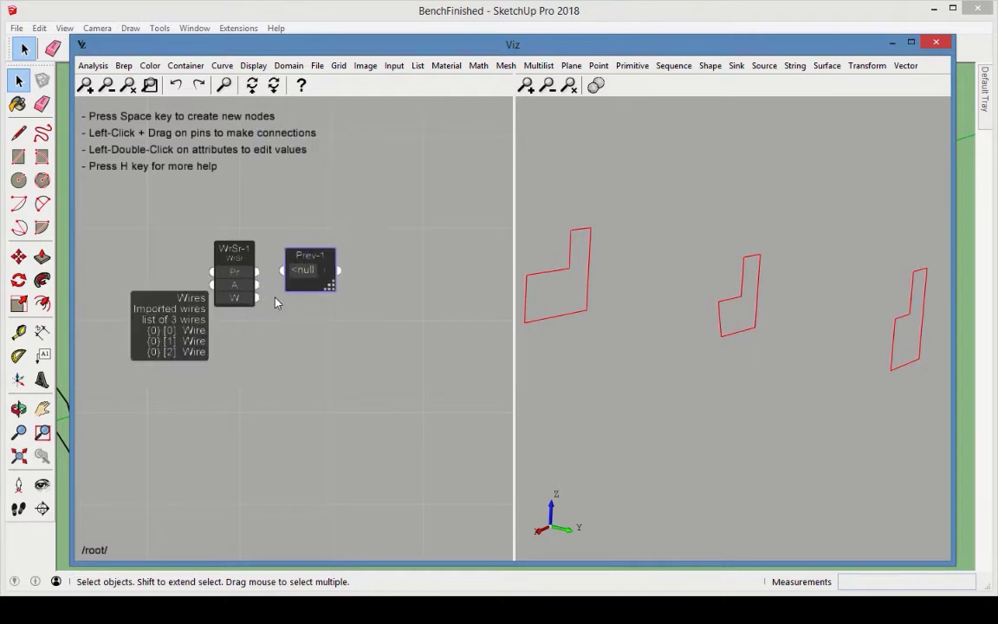
{"action": "left_click_drag", "start_coordinate": [257, 297], "coordinate": [390, 347]}
{"action": "left_click_drag", "start_coordinate": [360, 261], "coordinate": [353, 320]}
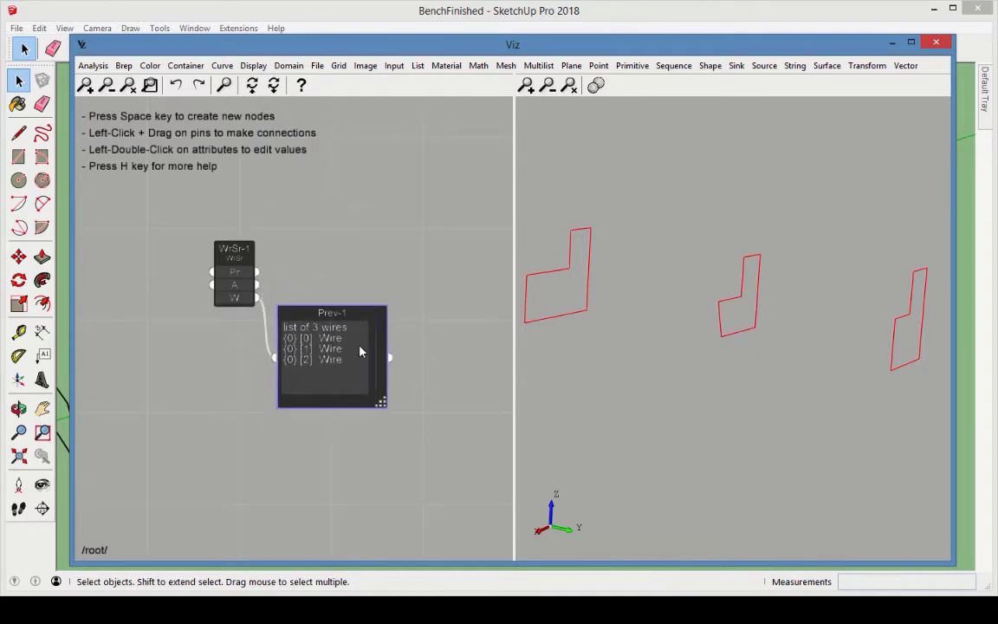
{"action": "left_click", "coordinate": [378, 437]}
Add a Wire Vertices node above the preview and feed it the wires output of the Wire Source node
{"action": "left_click", "coordinate": [125, 66]}
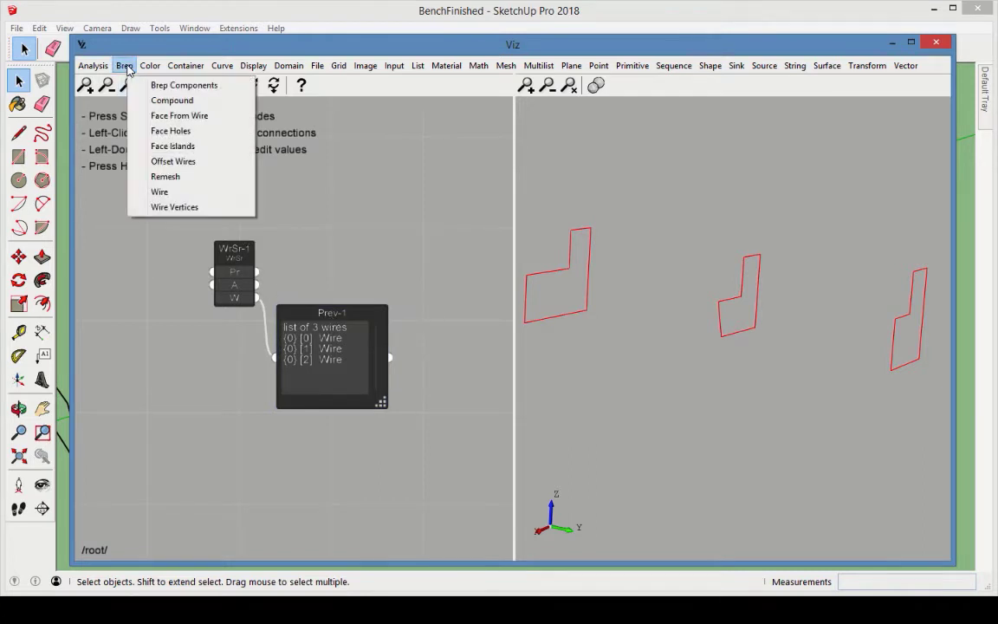
{"action": "left_click", "coordinate": [183, 208]}
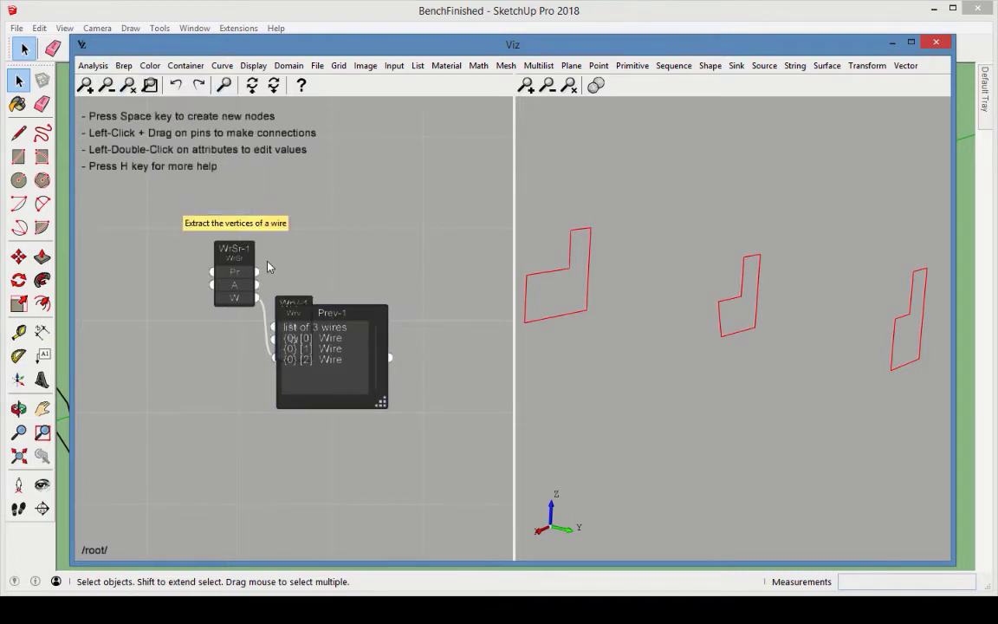
{"action": "left_click", "coordinate": [317, 224]}
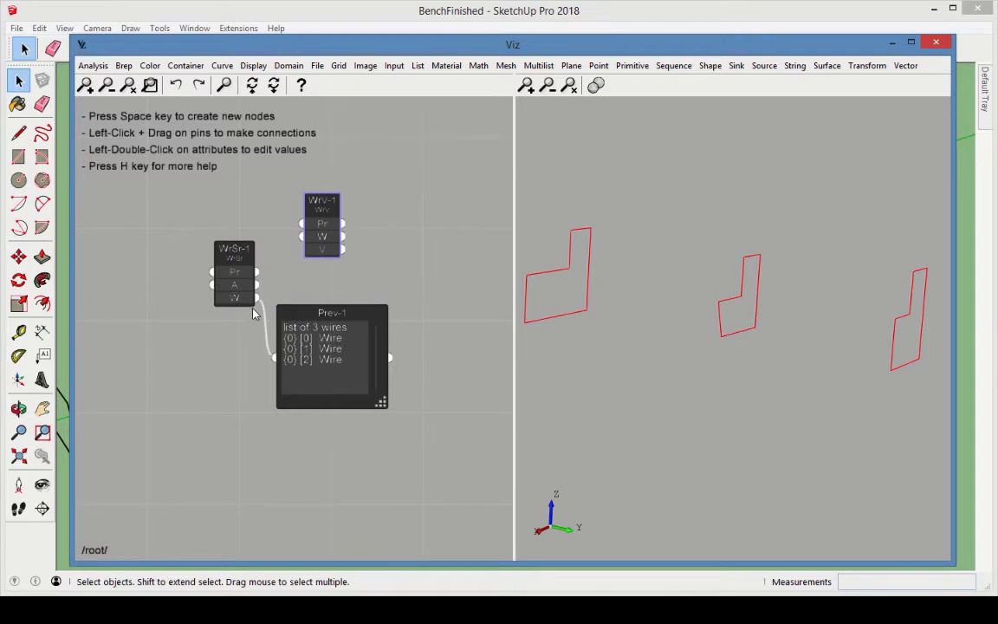
{"action": "left_click_drag", "start_coordinate": [256, 297], "coordinate": [303, 236]}
Connect an enlarged Preview node to the Wire Vertices output, and move the wires preview clear of it
{"action": "left_click", "coordinate": [254, 66]}
{"action": "left_click", "coordinate": [288, 130]}
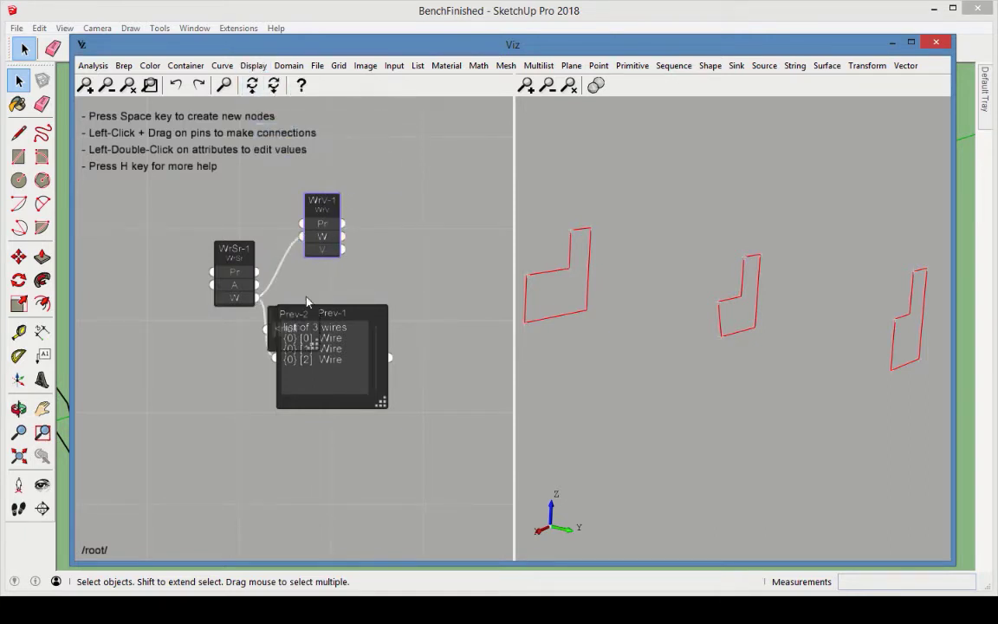
{"action": "left_click", "coordinate": [394, 227]}
{"action": "left_click_drag", "start_coordinate": [343, 250], "coordinate": [510, 318]}
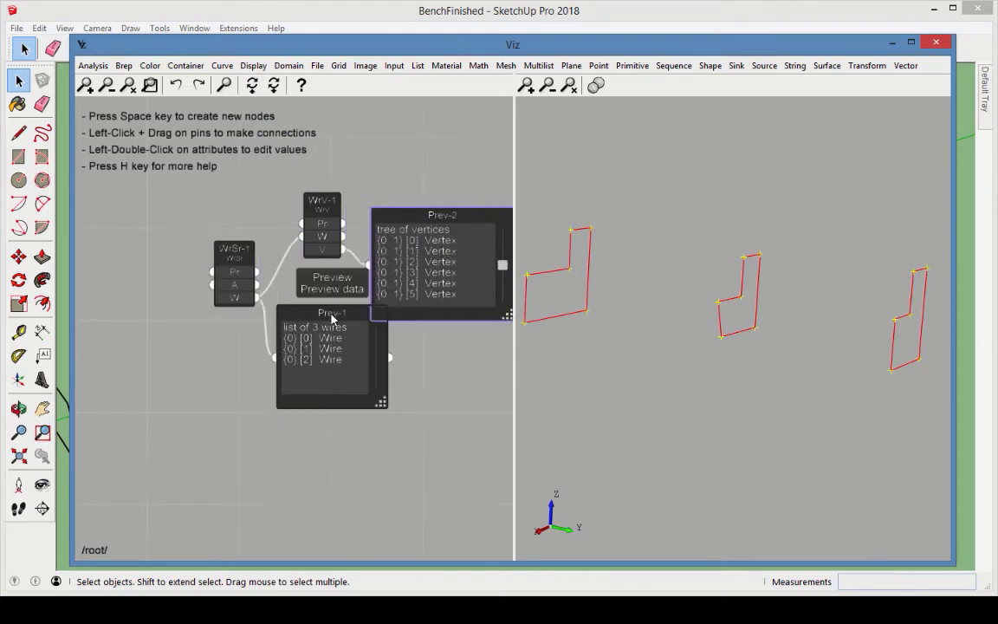
{"action": "left_click_drag", "start_coordinate": [359, 385], "coordinate": [355, 413]}
{"action": "left_click_drag", "start_coordinate": [509, 320], "coordinate": [505, 472]}
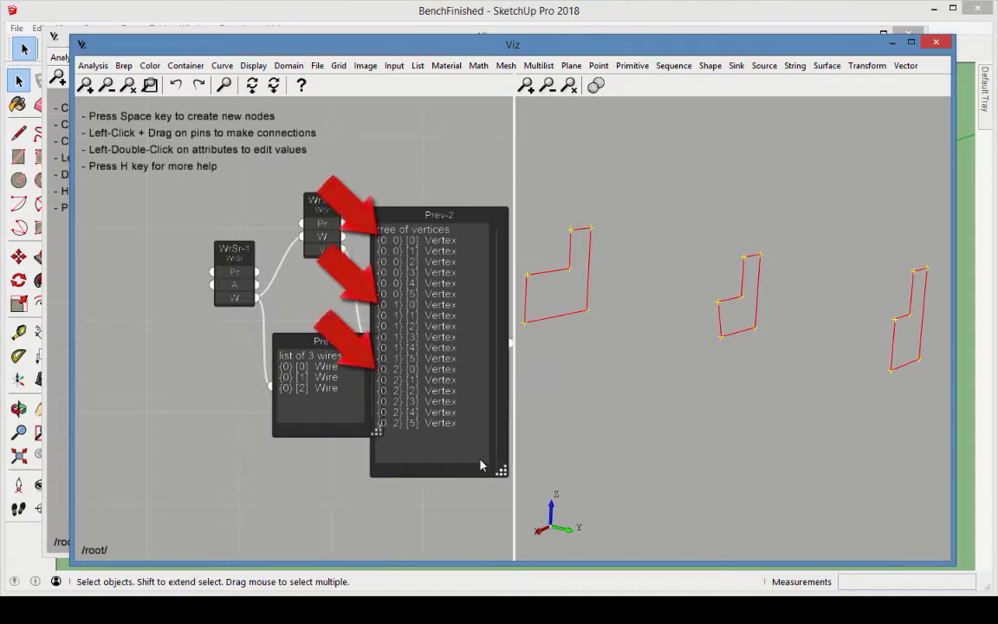
{"action": "left_click_drag", "start_coordinate": [295, 343], "coordinate": [266, 355]}
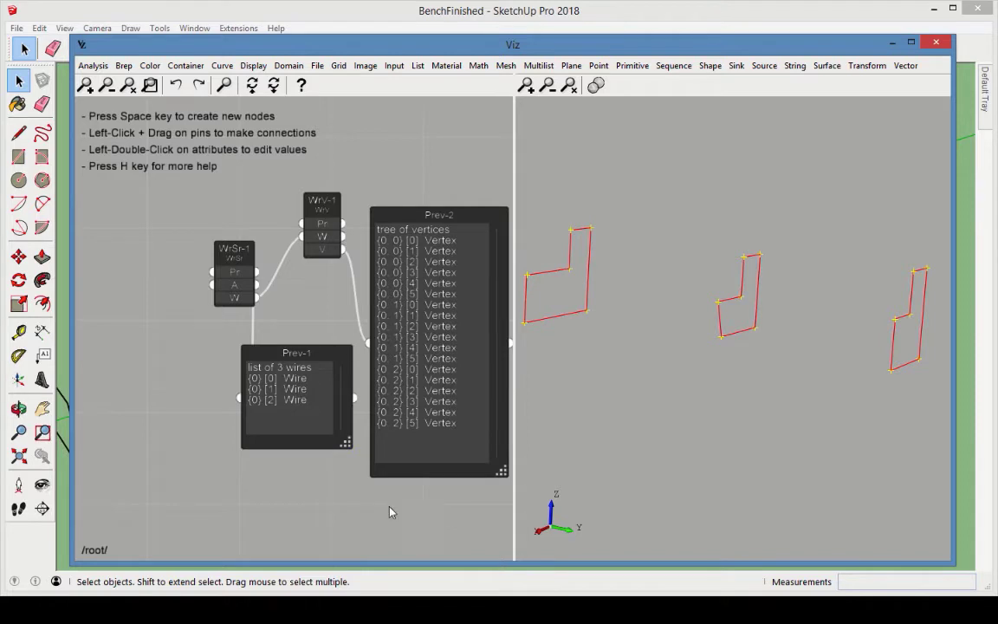
Add an interpolated curve (ICr) node with the previewed vertices as its points, and make its curves closed
{"action": "middle_click_drag", "start_coordinate": [445, 511], "coordinate": [299, 506]}
{"action": "left_click_drag", "start_coordinate": [311, 207], "coordinate": [323, 133]}
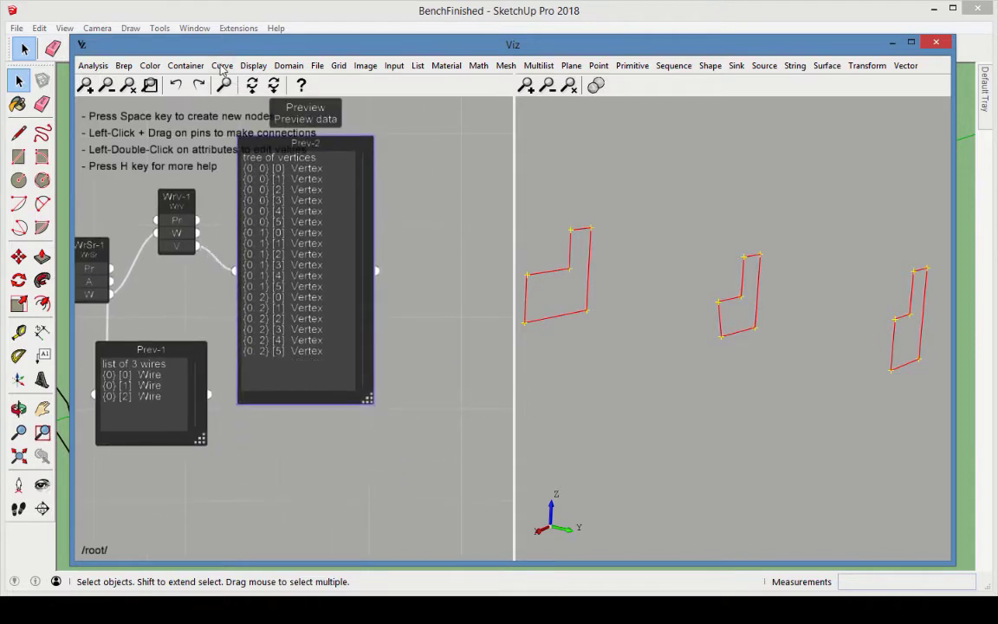
{"action": "left_click", "coordinate": [222, 65]}
{"action": "left_click", "coordinate": [251, 112]}
{"action": "left_click_drag", "start_coordinate": [297, 366], "coordinate": [441, 307]}
{"action": "mouse_move", "coordinate": [376, 271]}
{"action": "left_mouse_down"}
{"action": "mouse_move", "coordinate": [370, 232]}
{"action": "mouse_move", "coordinate": [414, 243]}
{"action": "left_mouse_up"}
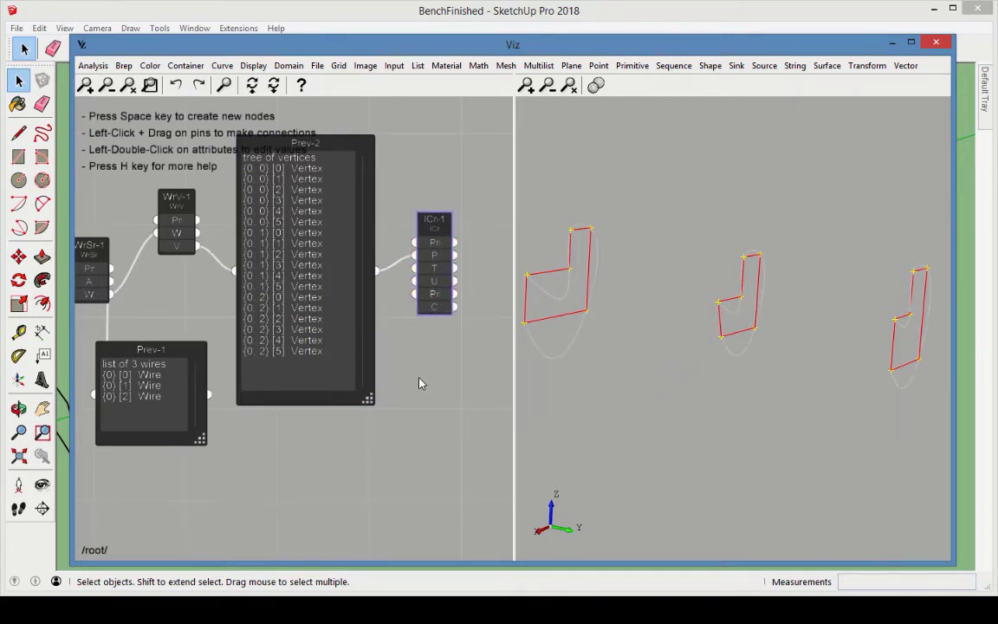
{"action": "double_click", "coordinate": [445, 297]}
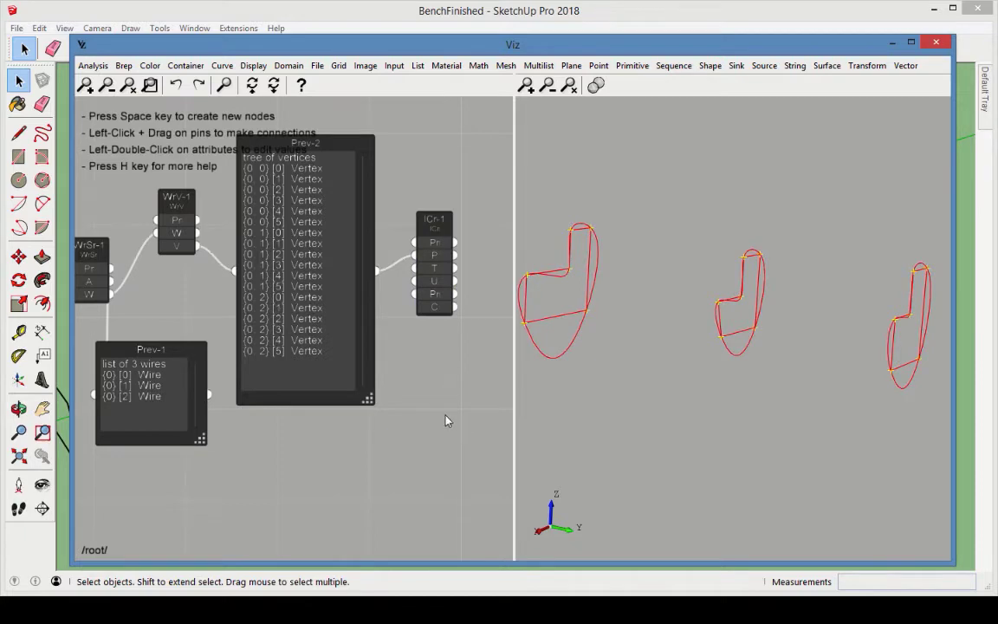
Add a Preview node beside the ICr node, connected to its curve output and enlarged to show the list
{"action": "middle_click_drag", "start_coordinate": [431, 411], "coordinate": [305, 400]}
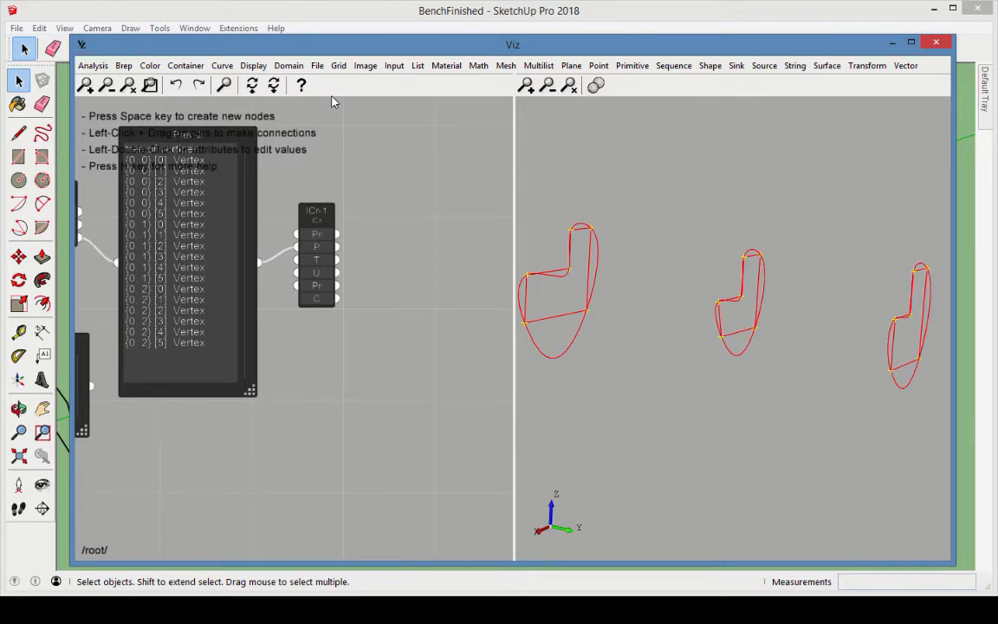
{"action": "left_click", "coordinate": [254, 65]}
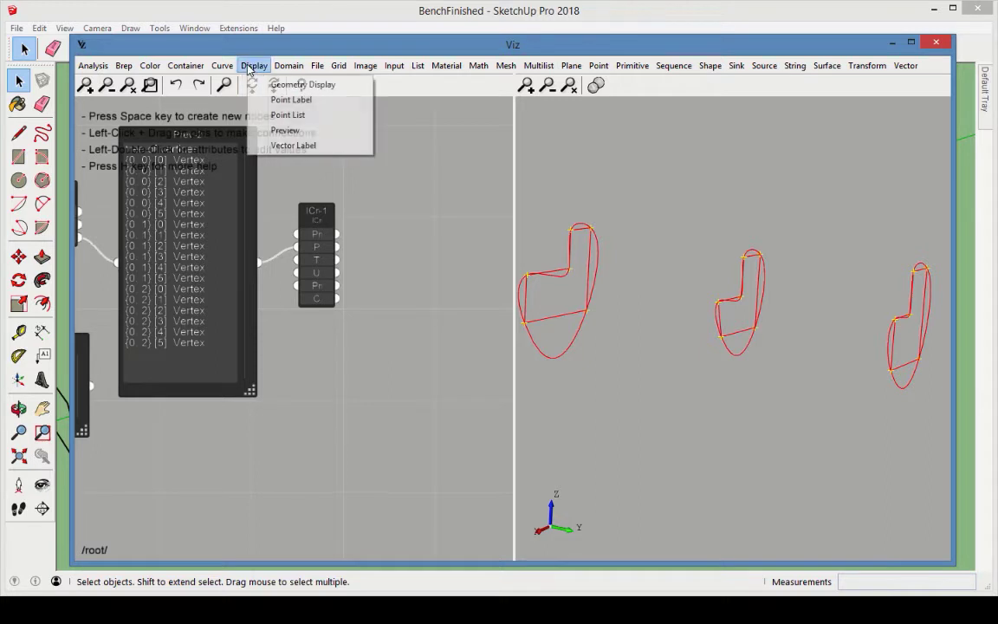
{"action": "left_click", "coordinate": [279, 131]}
{"action": "left_click_drag", "start_coordinate": [290, 323], "coordinate": [397, 264]}
{"action": "mouse_move", "coordinate": [339, 297]}
{"action": "left_mouse_down"}
{"action": "mouse_move", "coordinate": [373, 270]}
{"action": "mouse_move", "coordinate": [456, 345]}
{"action": "mouse_move", "coordinate": [507, 356]}
{"action": "left_mouse_up"}
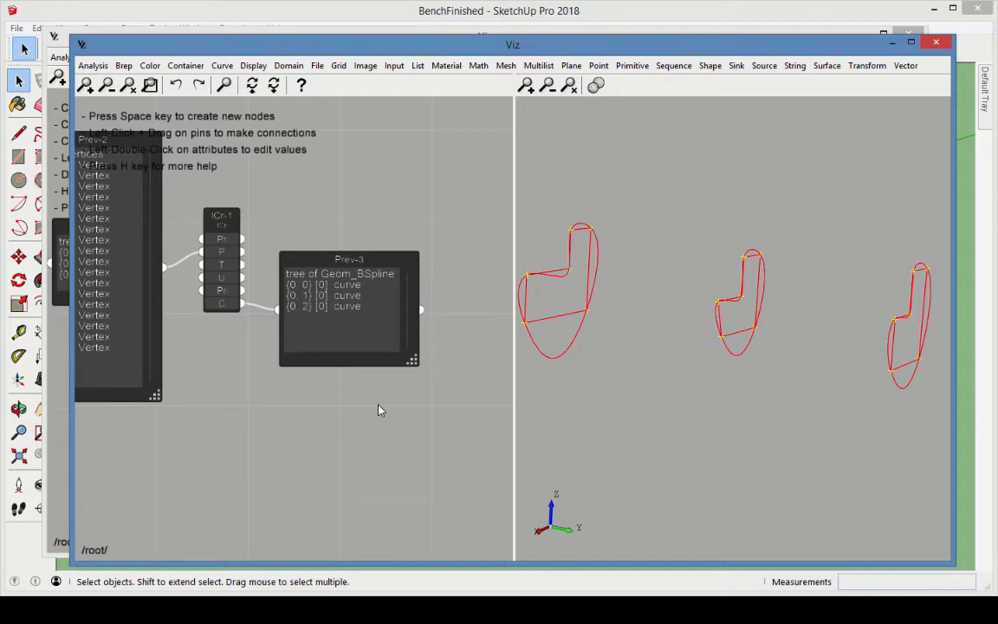
Add a Flatten Multilist node and connect the curve preview's output to its multilist input
{"action": "middle_click_drag", "start_coordinate": [359, 402], "coordinate": [304, 384]}
{"action": "scroll", "coordinate": [304, 385], "scroll_direction": "up", "scroll_amount": 1}
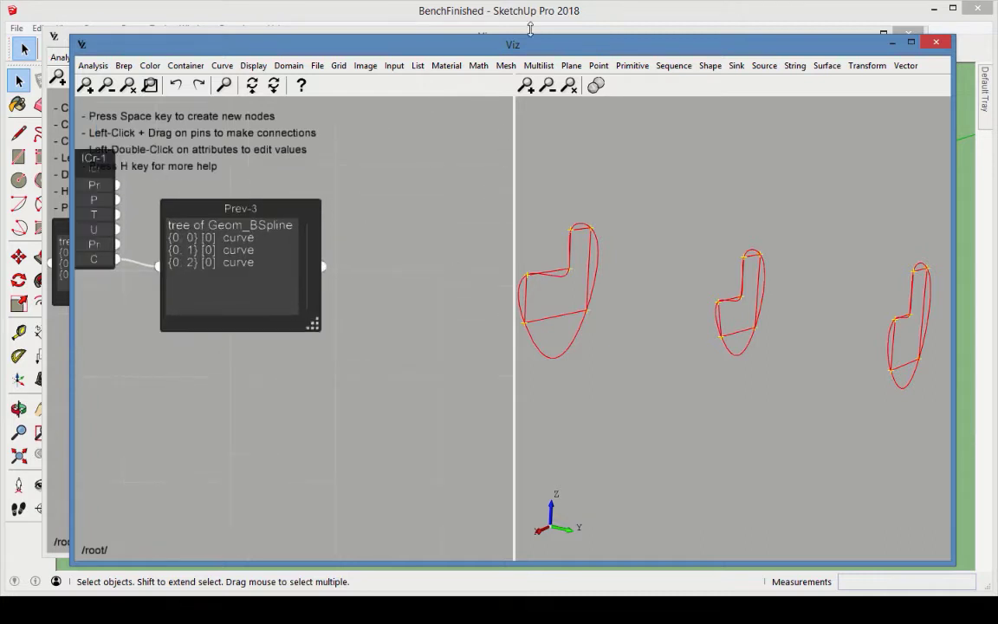
{"action": "left_click", "coordinate": [546, 66]}
{"action": "left_click", "coordinate": [565, 129]}
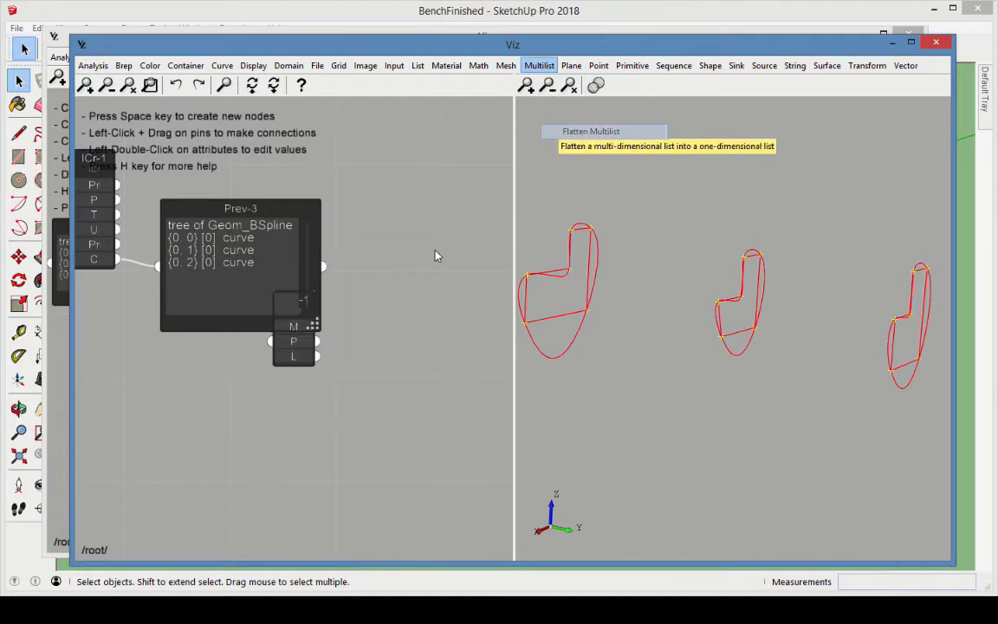
{"action": "scroll", "coordinate": [387, 350], "scroll_direction": "down", "scroll_amount": 1}
{"action": "left_click_drag", "start_coordinate": [303, 351], "coordinate": [381, 309]}
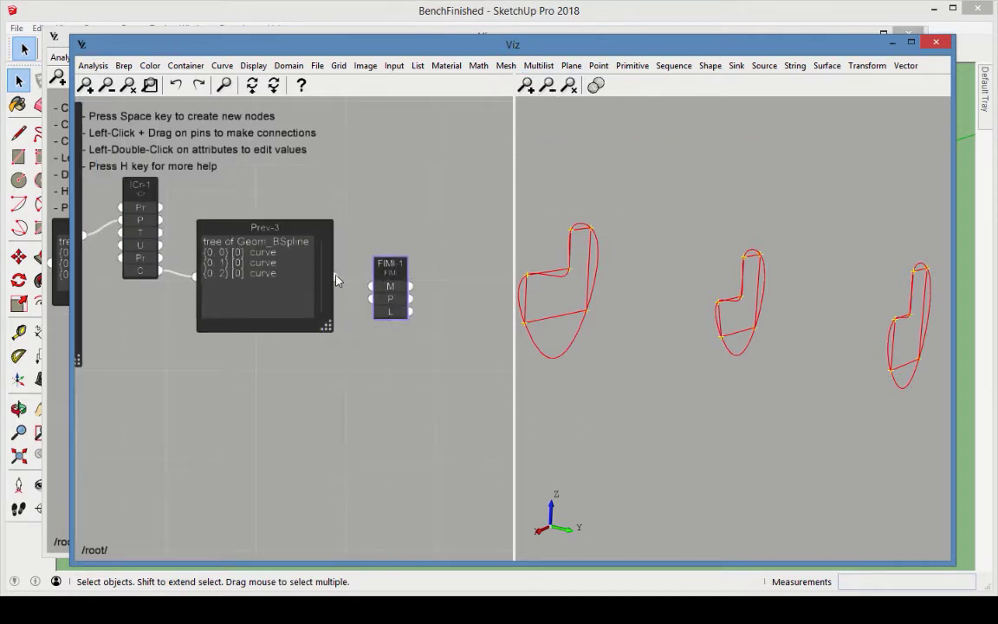
{"action": "left_click_drag", "start_coordinate": [336, 276], "coordinate": [379, 266]}
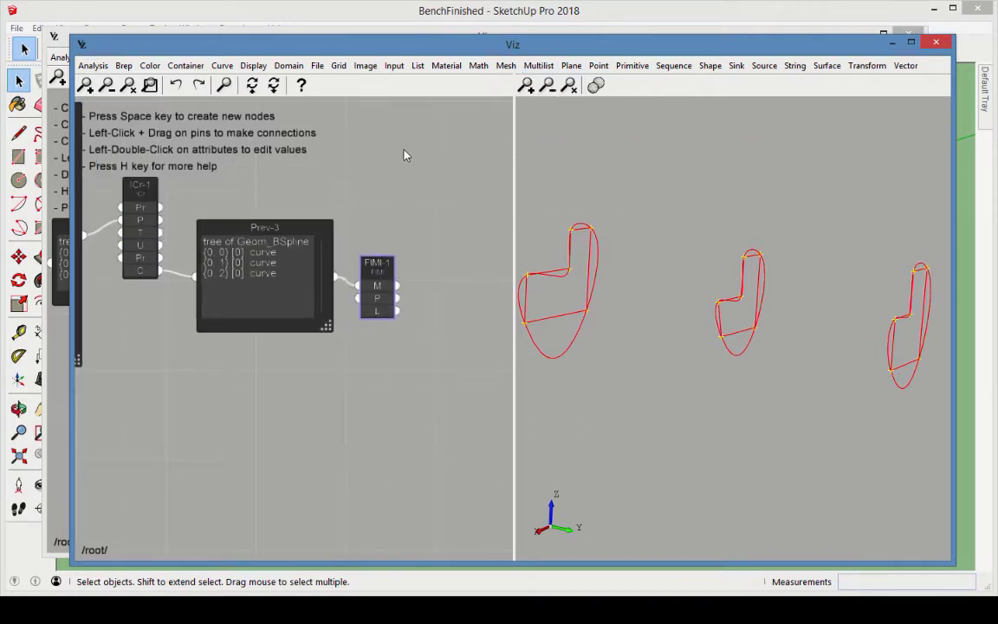
Add a Preview node beside the Flatten Multilist node, connected to its flattened list output and enlarged to show the curves
{"action": "left_click", "coordinate": [253, 66]}
{"action": "left_click", "coordinate": [275, 129]}
{"action": "mouse_move", "coordinate": [302, 348]}
{"action": "left_mouse_down"}
{"action": "mouse_move", "coordinate": [423, 335]}
{"action": "mouse_move", "coordinate": [452, 313]}
{"action": "left_mouse_up"}
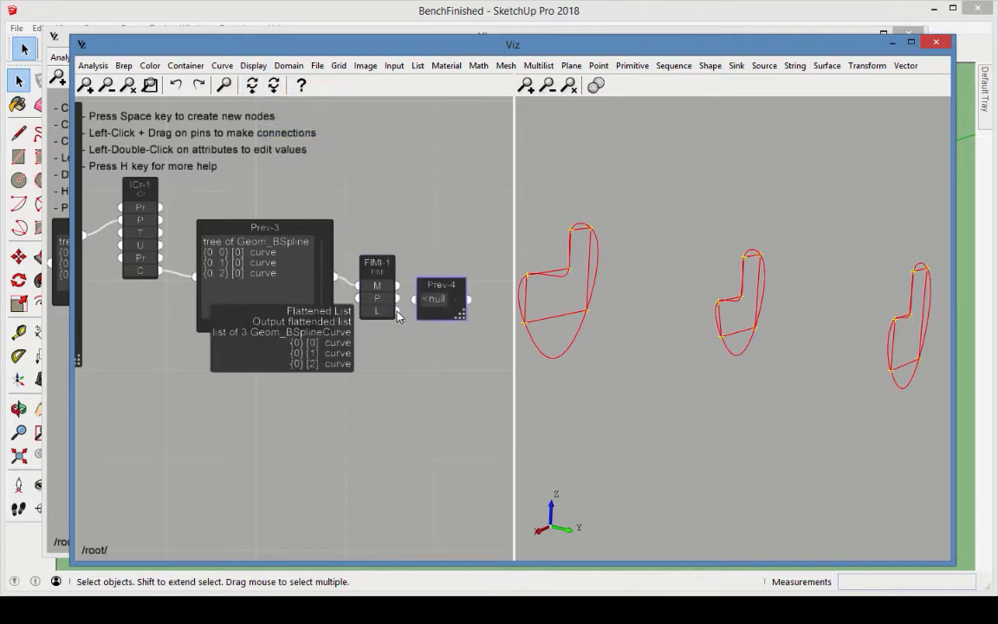
{"action": "mouse_move", "coordinate": [396, 298]}
{"action": "left_mouse_down"}
{"action": "mouse_move", "coordinate": [417, 301]}
{"action": "mouse_move", "coordinate": [512, 381]}
{"action": "mouse_move", "coordinate": [551, 347]}
{"action": "left_mouse_up"}
{"action": "middle_click_drag", "start_coordinate": [421, 373], "coordinate": [329, 373]}
{"action": "left_click_drag", "start_coordinate": [461, 350], "coordinate": [468, 374]}
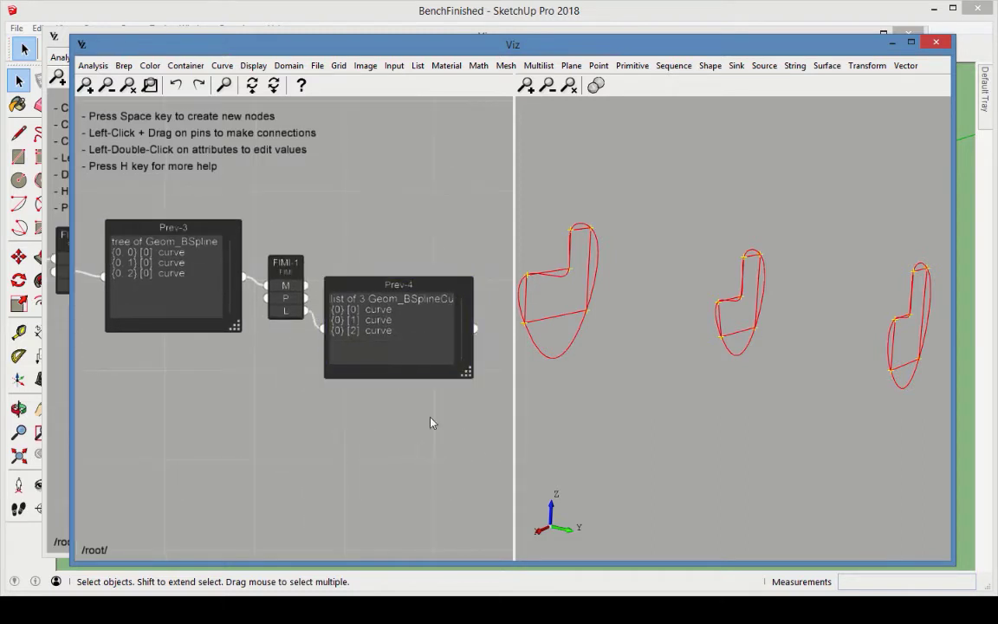
Add a Loft node fed by the flattened curve preview and turn off its solid (S) option
{"action": "left_click", "coordinate": [710, 65]}
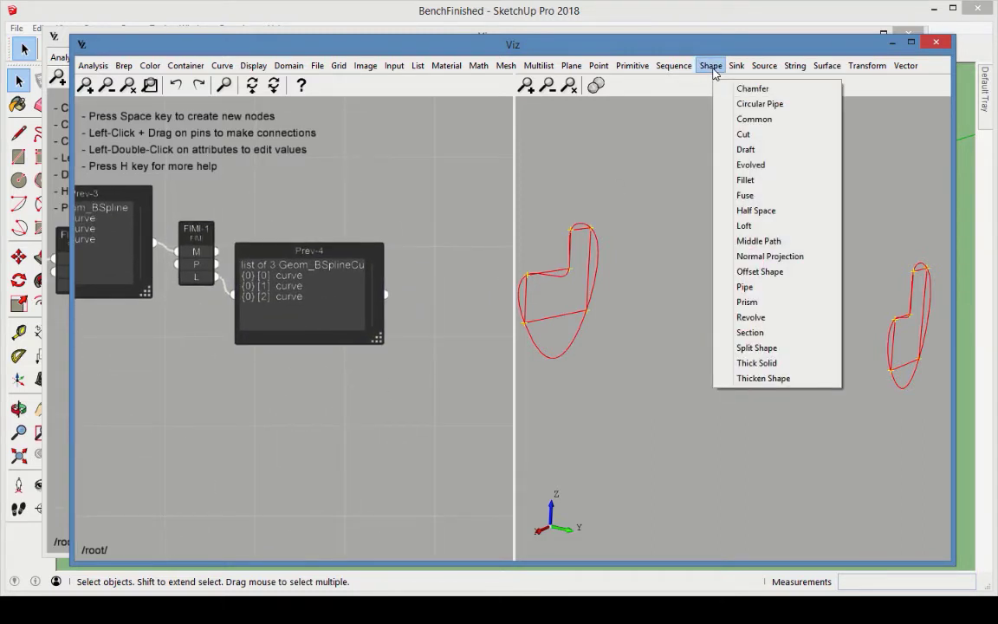
{"action": "left_click", "coordinate": [732, 210]}
{"action": "left_click_drag", "start_coordinate": [294, 332], "coordinate": [414, 299]}
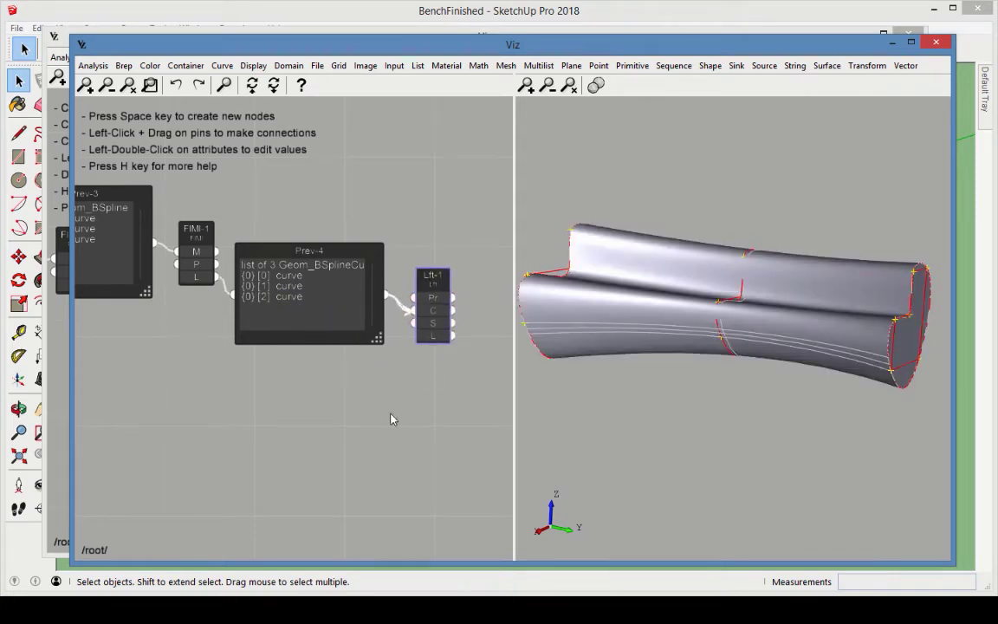
{"action": "double_click", "coordinate": [435, 330]}
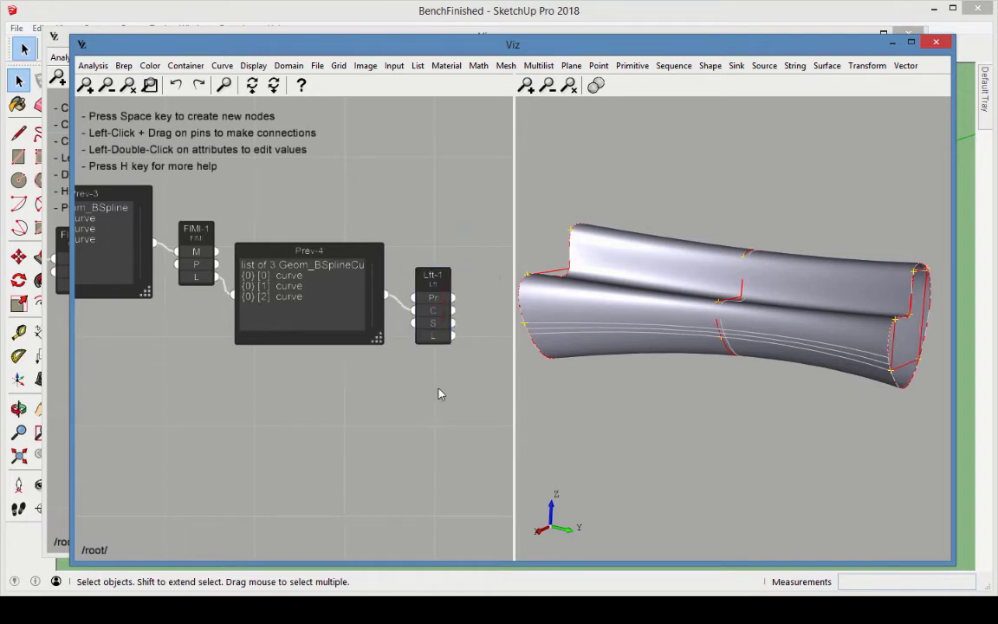
{"action": "middle_click_drag", "start_coordinate": [690, 381], "coordinate": [638, 398]}
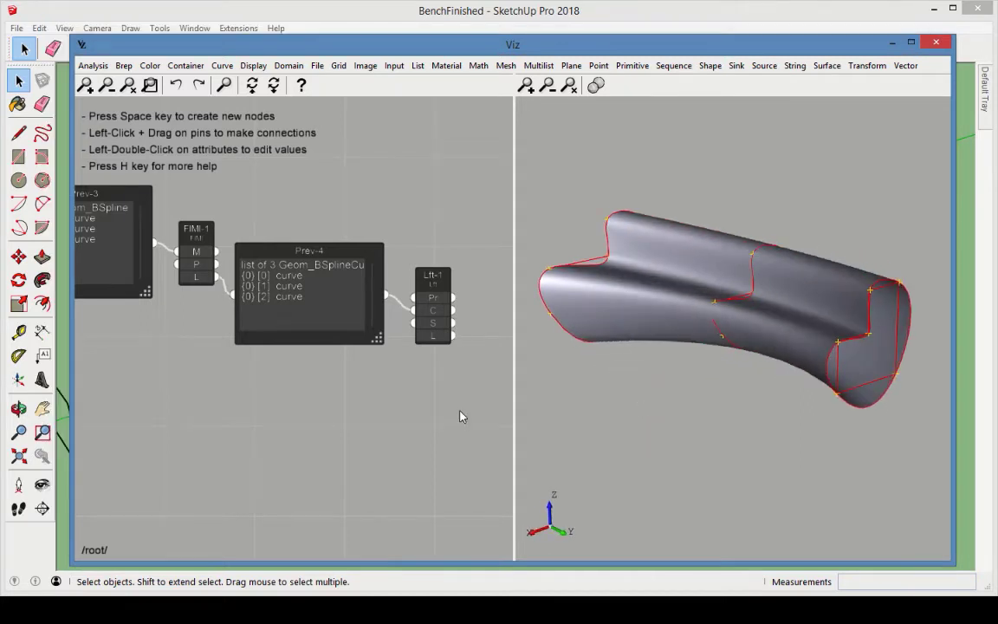
Add a brep component (BrC) node with the loft as its brep input, and set its component type to Face
{"action": "left_click", "coordinate": [124, 65]}
{"action": "left_click", "coordinate": [169, 86]}
{"action": "left_click", "coordinate": [426, 320]}
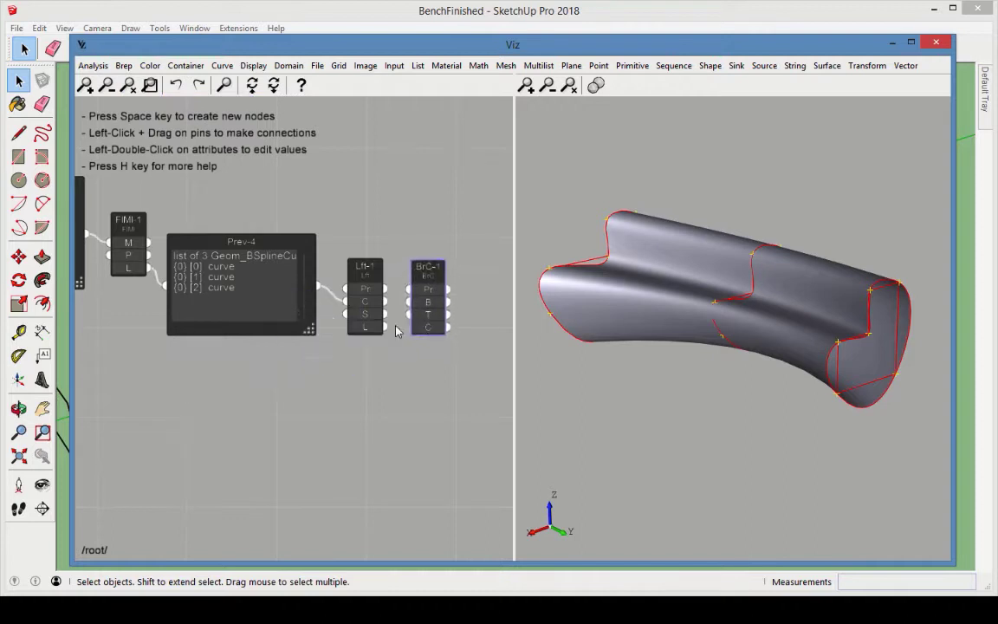
{"action": "left_click_drag", "start_coordinate": [385, 327], "coordinate": [411, 302]}
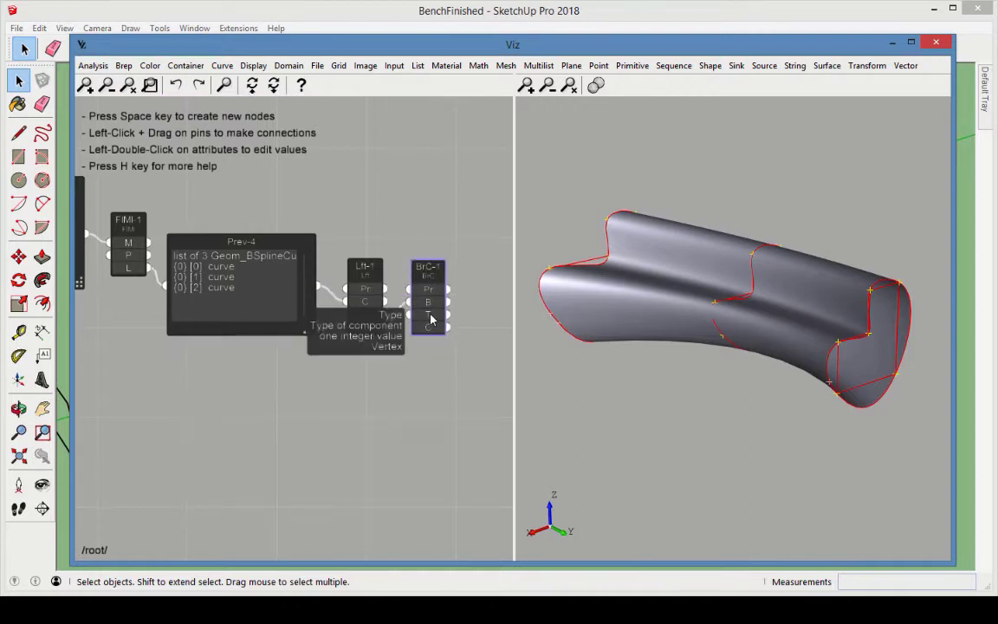
{"action": "double_click", "coordinate": [430, 319]}
{"action": "left_click", "coordinate": [484, 318]}
{"action": "left_click", "coordinate": [442, 362]}
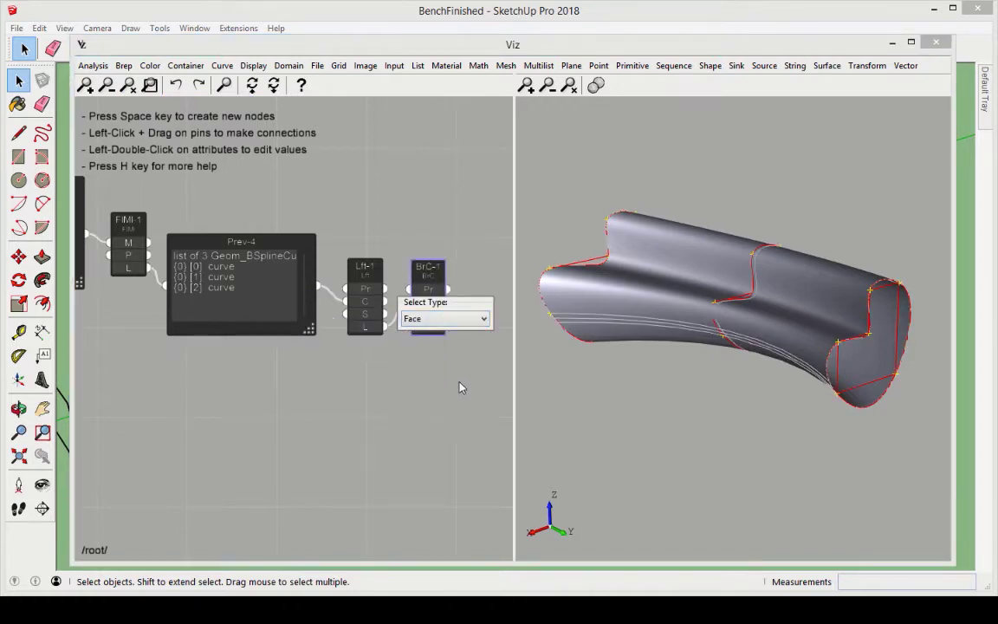
{"action": "left_click", "coordinate": [460, 387]}
{"action": "left_click", "coordinate": [471, 414]}
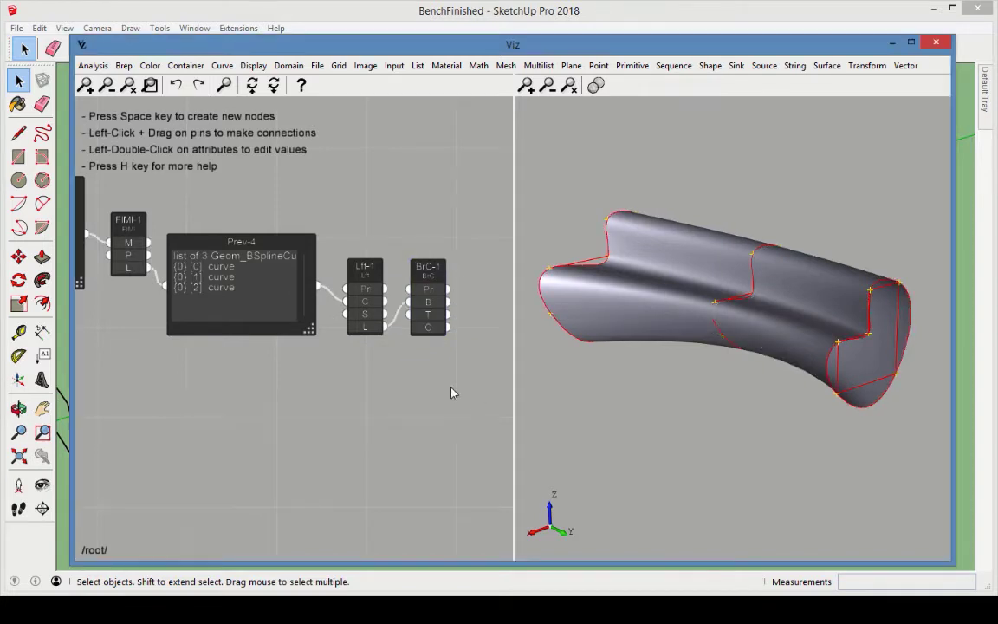
Add a Preview node beside the BrC node, connected to its component output and enlarged to show the face list
{"action": "middle_click_drag", "start_coordinate": [446, 391], "coordinate": [400, 376]}
{"action": "left_click", "coordinate": [253, 65]}
{"action": "left_click", "coordinate": [295, 129]}
{"action": "left_click", "coordinate": [290, 349]}
{"action": "mouse_move", "coordinate": [291, 349]}
{"action": "left_mouse_down"}
{"action": "mouse_move", "coordinate": [420, 293]}
{"action": "mouse_move", "coordinate": [396, 274]}
{"action": "mouse_move", "coordinate": [474, 316]}
{"action": "mouse_move", "coordinate": [508, 348]}
{"action": "mouse_move", "coordinate": [509, 340]}
{"action": "left_mouse_up"}
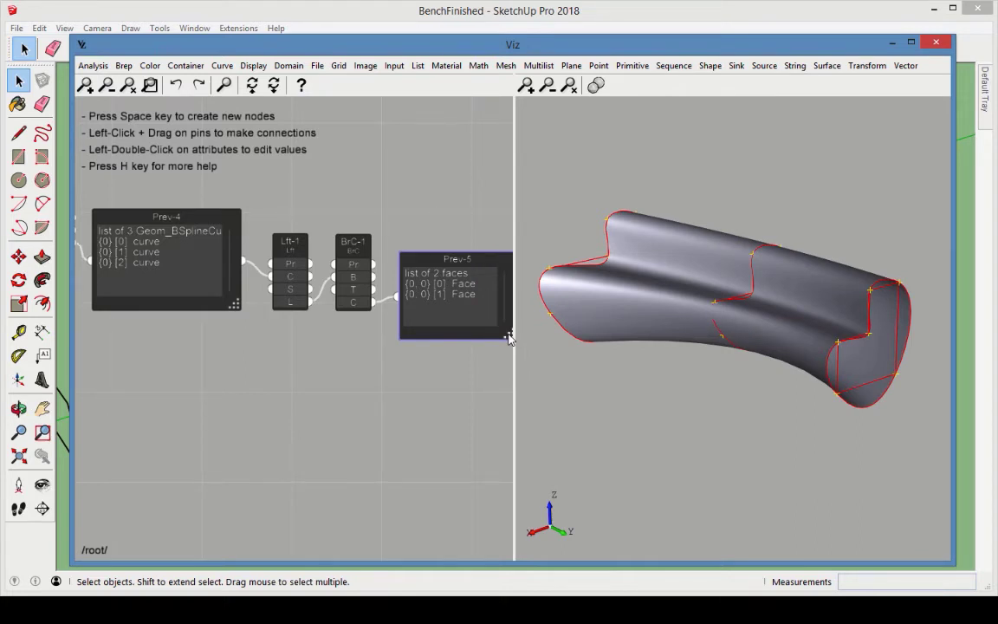
{"action": "left_click", "coordinate": [481, 537]}
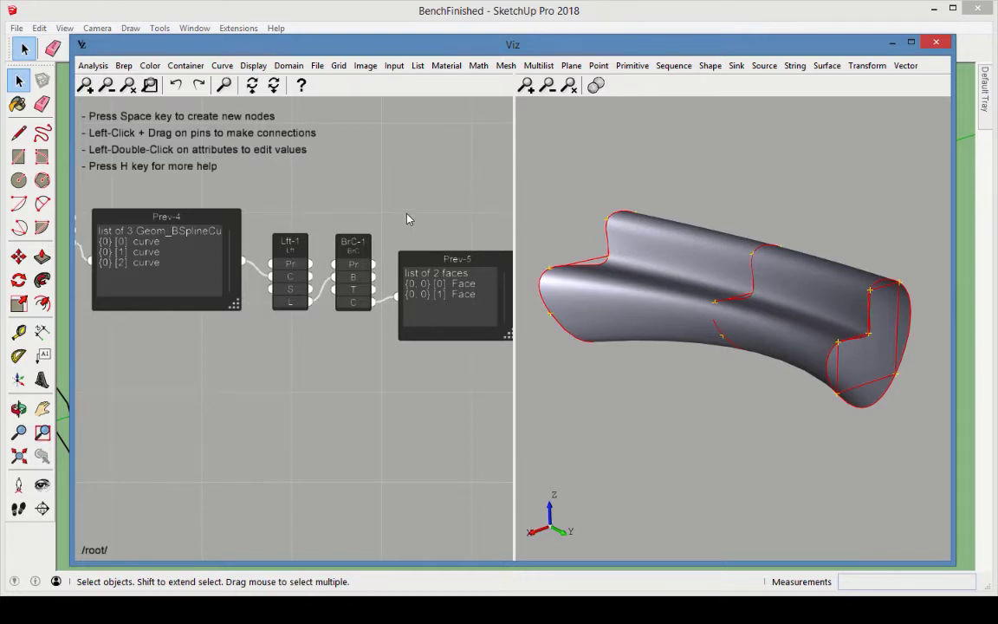
Add a Slider node below the curve preview and name it Num Slabs
{"action": "left_click", "coordinate": [394, 65]}
{"action": "left_click", "coordinate": [412, 105]}
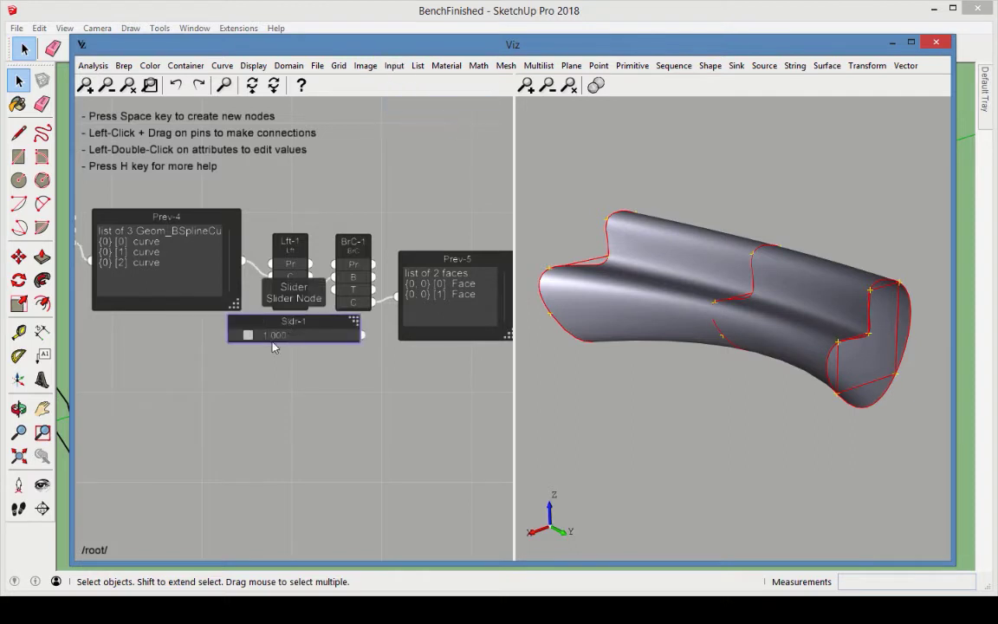
{"action": "left_click_drag", "start_coordinate": [296, 322], "coordinate": [228, 382]}
{"action": "double_click", "coordinate": [228, 382]}
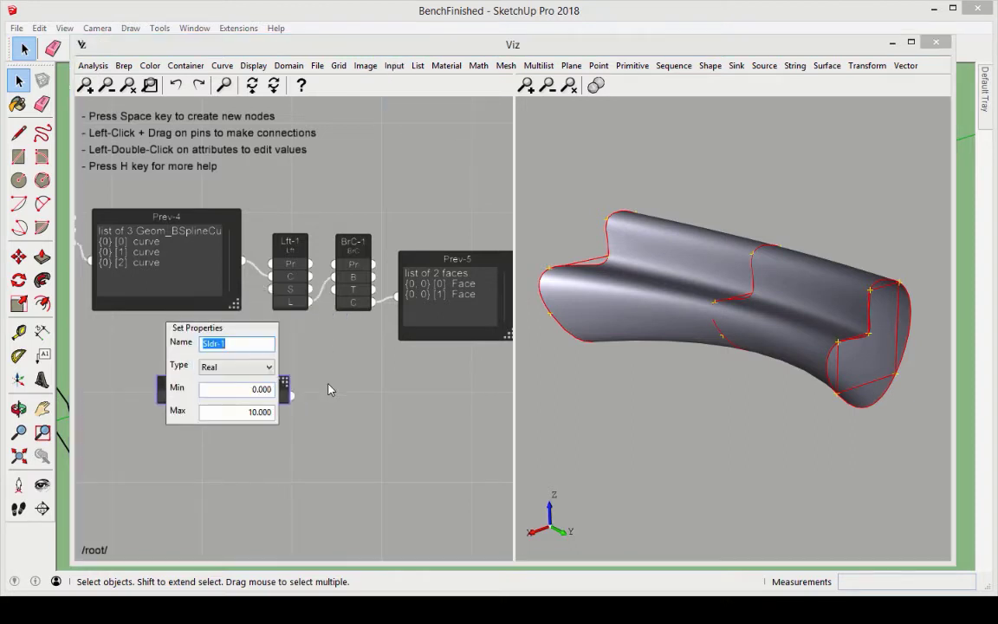
{"action": "type", "text": "Num Slabs"}
{"action": "key", "text": "Return"}
Set the Num Slabs slider's type to Integer and its minimum to 3
{"action": "double_click", "coordinate": [256, 376]}
{"action": "left_click", "coordinate": [269, 371]}
{"action": "left_click", "coordinate": [242, 395]}
{"action": "key", "text": "Tab"}
{"action": "type", "text": "3"}
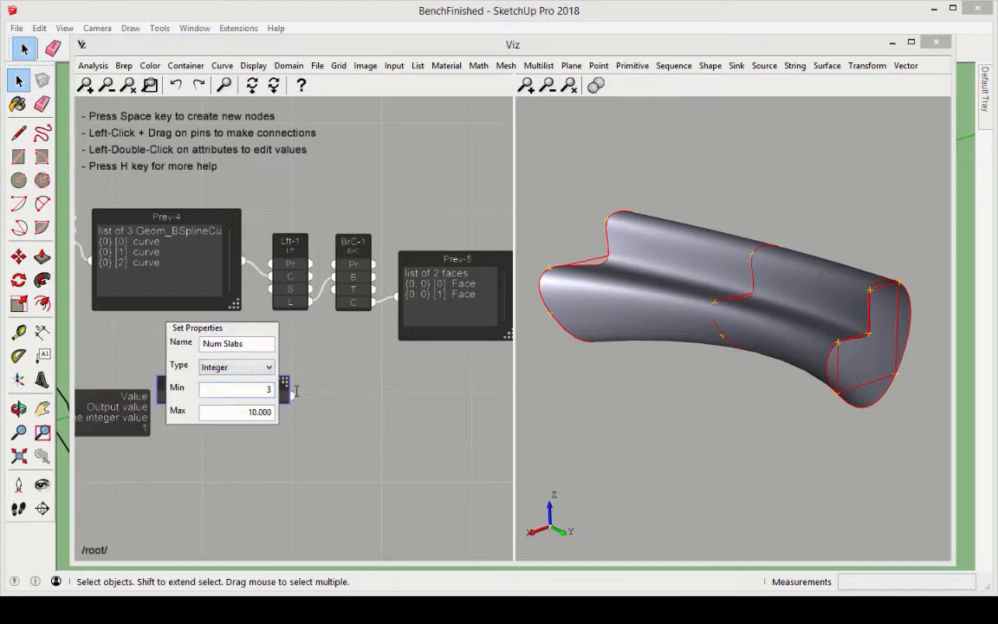
{"action": "key", "text": "Tab"}
{"action": "key", "text": "Tab"}
{"action": "key", "text": "Return"}
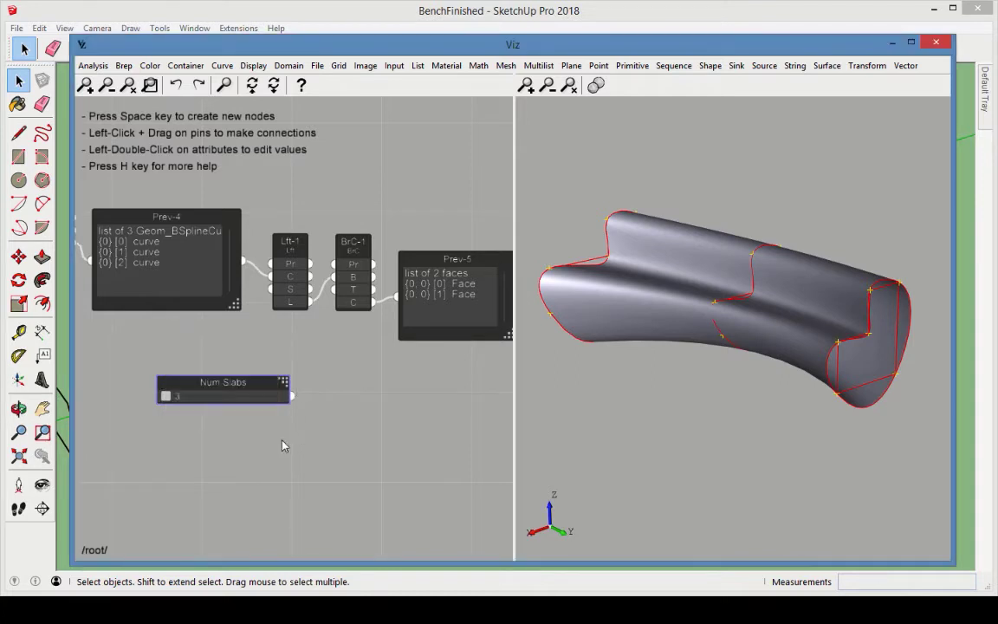
Set the Num Slabs slider's value to 10
{"action": "double_click", "coordinate": [222, 399]}
{"action": "type", "text": "10"}
{"action": "key", "text": "Return"}
{"action": "left_click", "coordinate": [323, 417]}
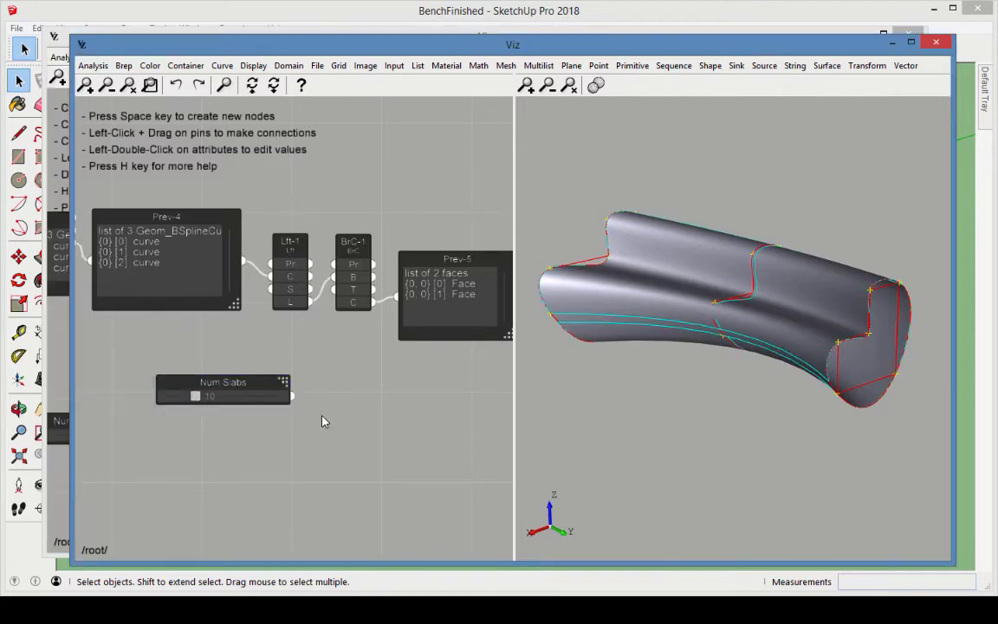
Add a Range node beside the Num Slabs slider and connect the slider to its N input
{"action": "left_click", "coordinate": [674, 67]}
{"action": "left_click", "coordinate": [705, 95]}
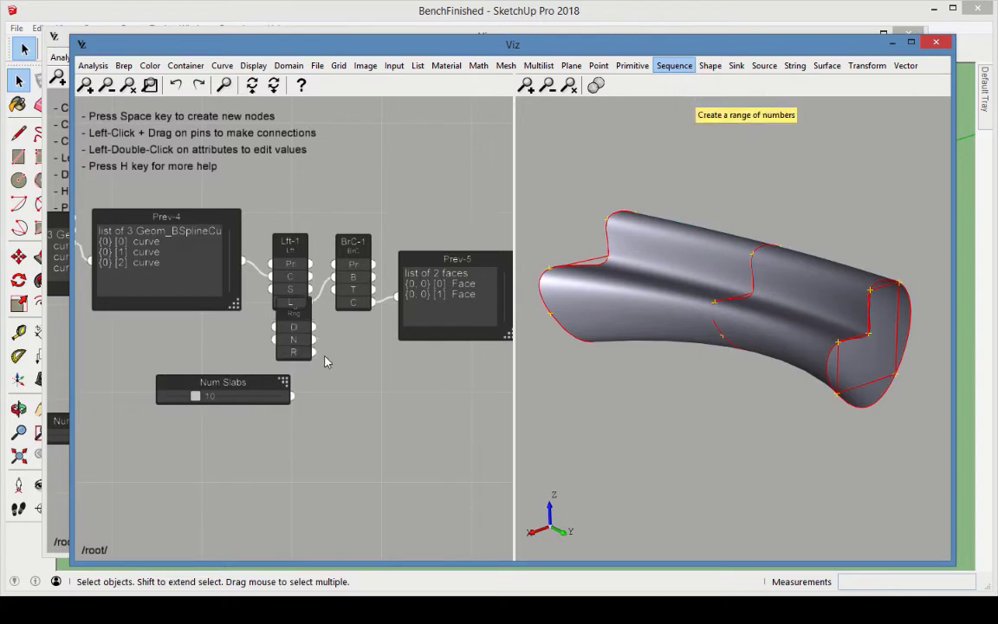
{"action": "left_click_drag", "start_coordinate": [296, 344], "coordinate": [352, 405]}
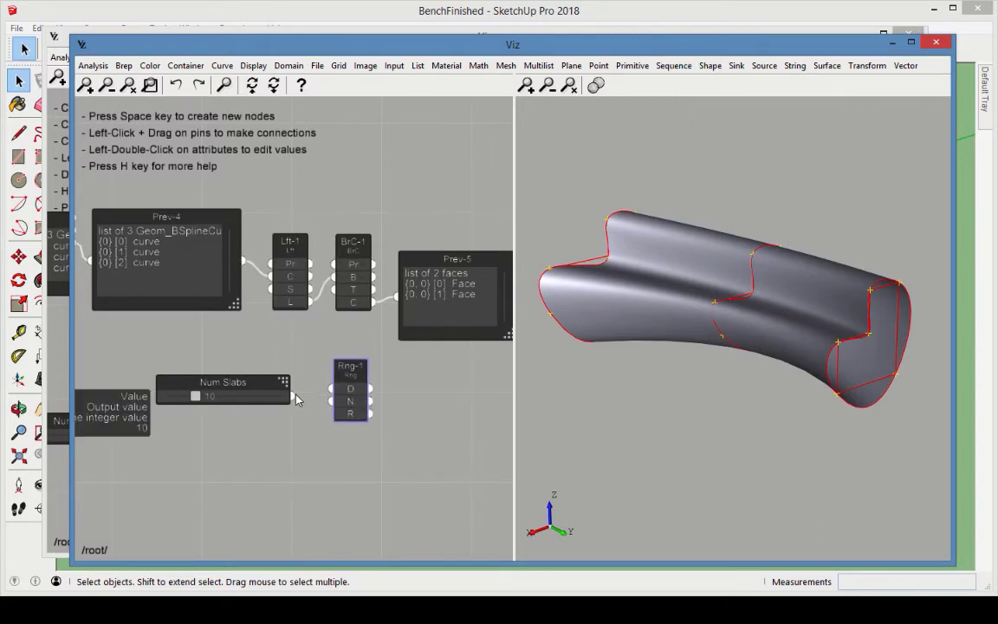
{"action": "left_click_drag", "start_coordinate": [293, 396], "coordinate": [330, 400]}
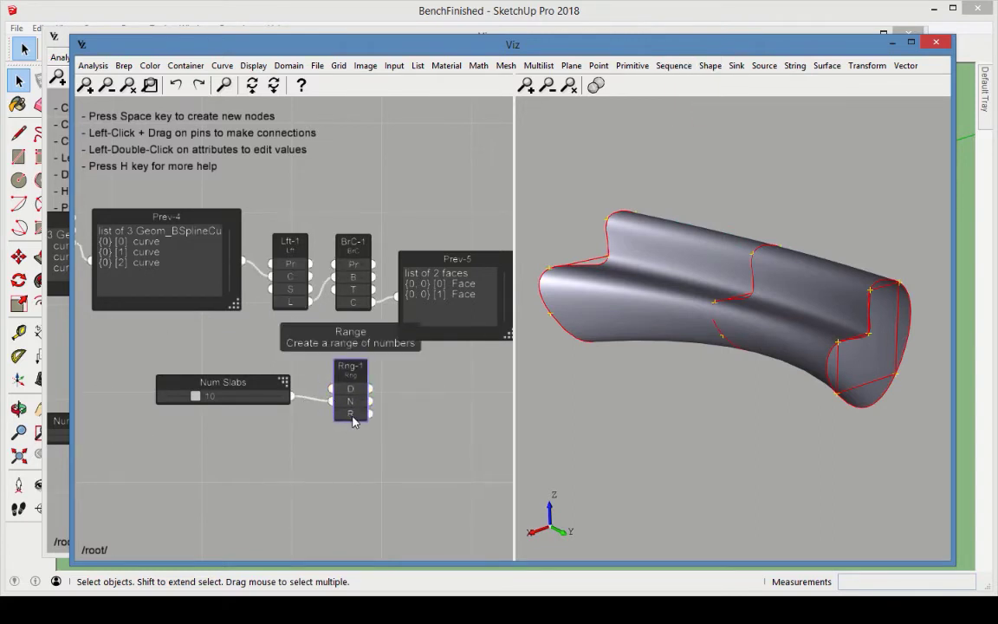
{"action": "mouse_move", "coordinate": [353, 421]}
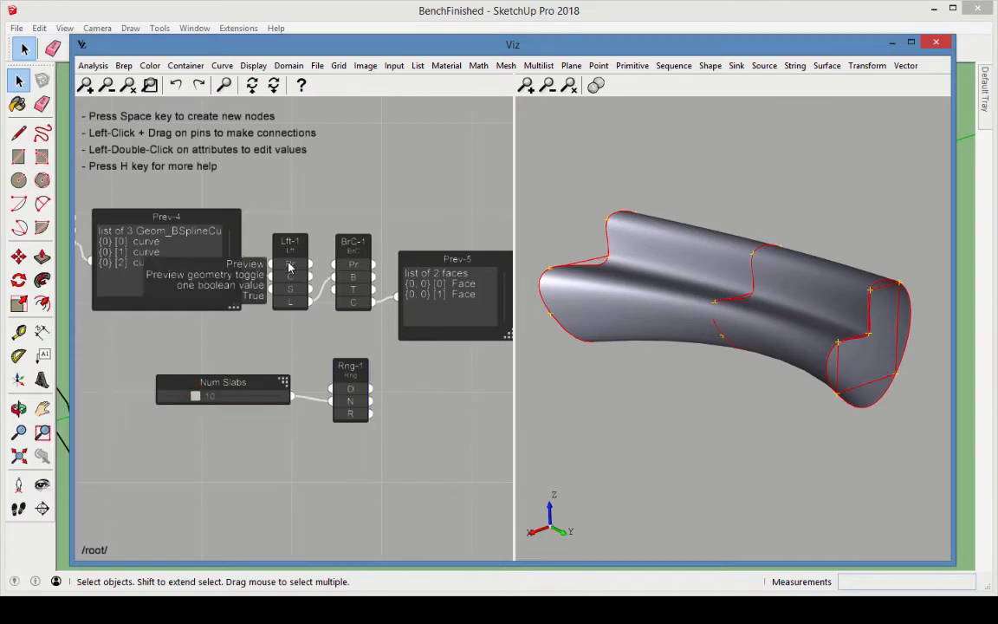
Add a Surface Domain node above the faces preview and connect the BrC component output to its surface input
{"action": "left_click", "coordinate": [94, 66]}
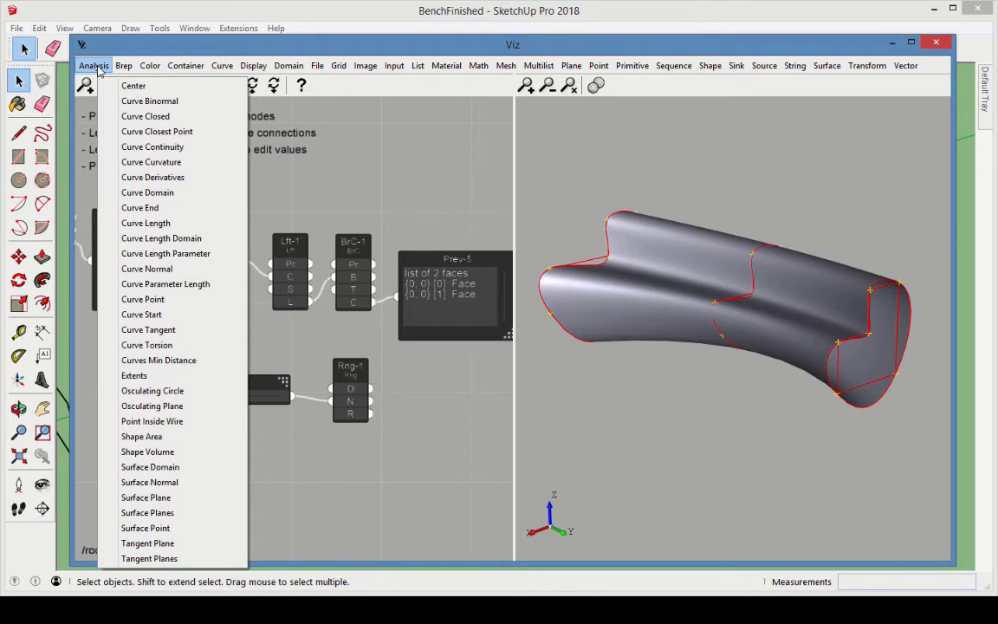
{"action": "left_click", "coordinate": [138, 467]}
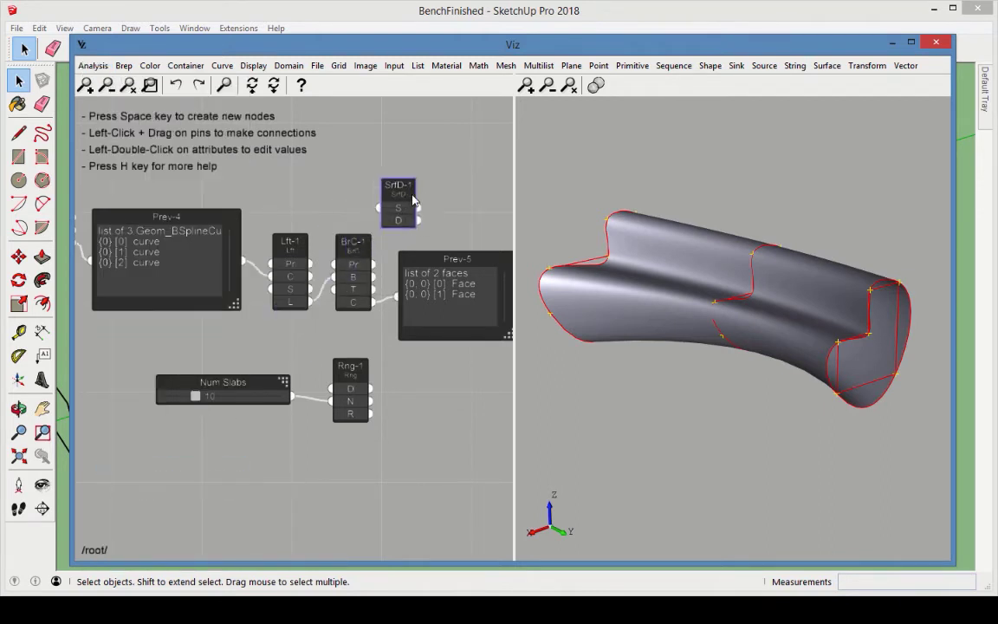
{"action": "left_click", "coordinate": [421, 201]}
{"action": "left_click_drag", "start_coordinate": [374, 301], "coordinate": [396, 208]}
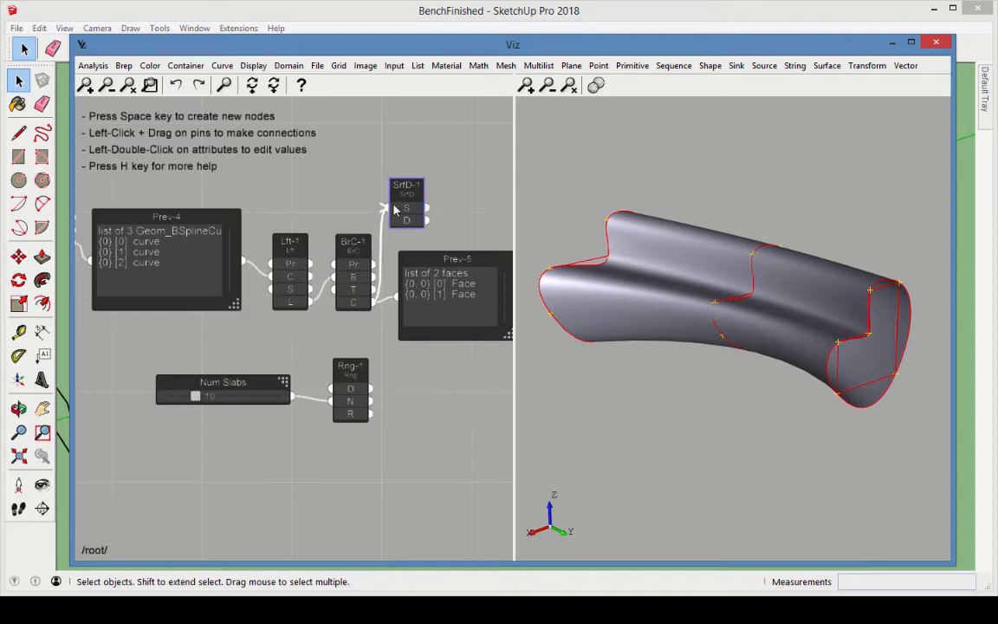
Add a Preview node connected to the Surface Domain output and enlarge it to show both domains
{"action": "left_click", "coordinate": [263, 67]}
{"action": "left_click", "coordinate": [284, 116]}
{"action": "left_click", "coordinate": [446, 246]}
{"action": "left_click_drag", "start_coordinate": [422, 232], "coordinate": [459, 163]}
{"action": "left_click_drag", "start_coordinate": [425, 220], "coordinate": [440, 172]}
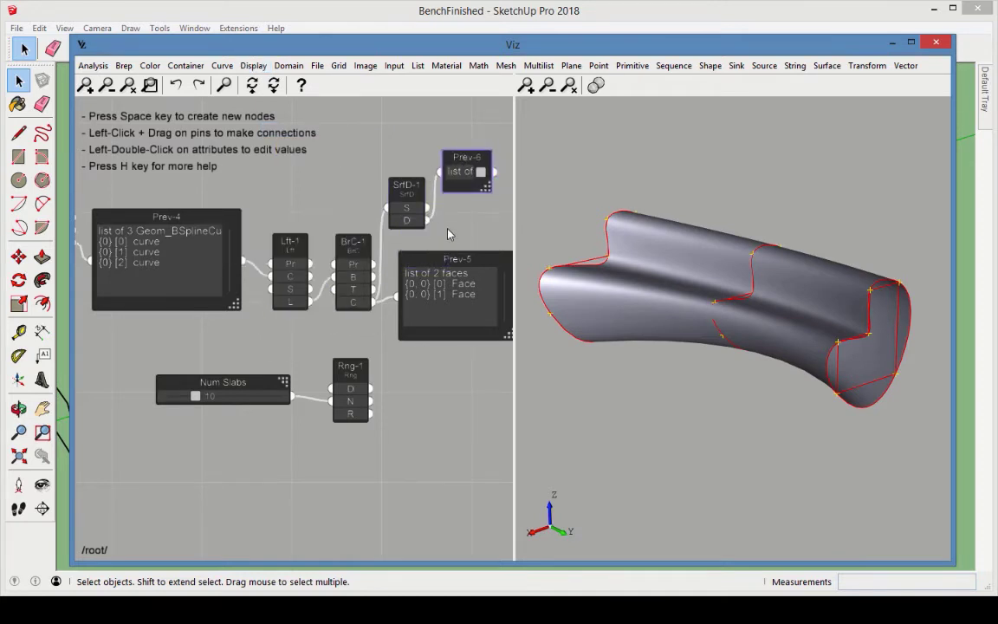
{"action": "middle_click_drag", "start_coordinate": [433, 227], "coordinate": [275, 232]}
{"action": "mouse_move", "coordinate": [330, 191]}
{"action": "left_mouse_down"}
{"action": "mouse_move", "coordinate": [412, 236]}
{"action": "mouse_move", "coordinate": [492, 239]}
{"action": "left_mouse_up"}
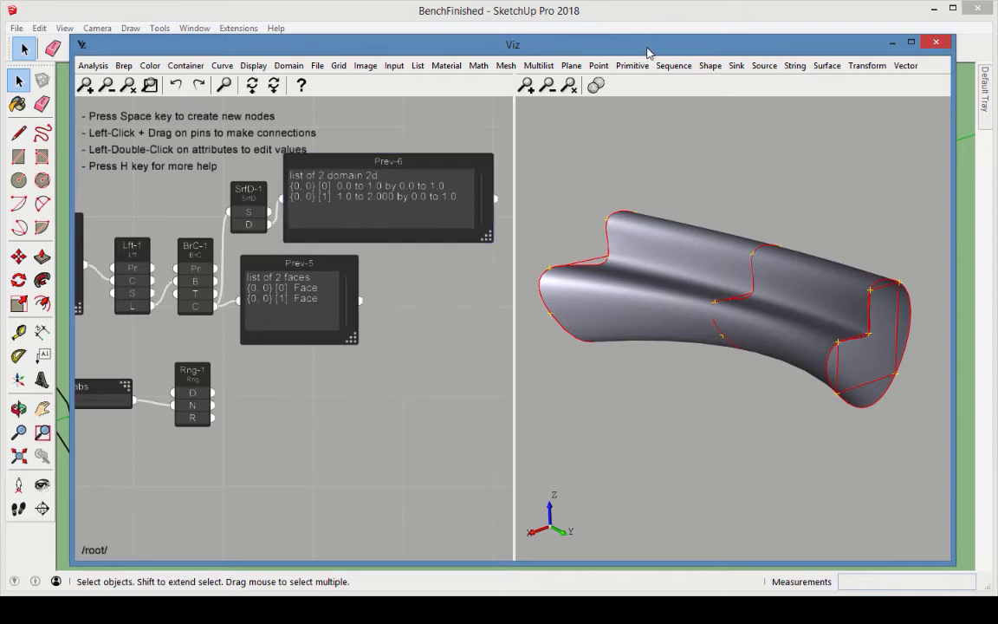
Add a Point node beside the Range node and connect the range output to its Y input
{"action": "left_click", "coordinate": [599, 65]}
{"action": "left_click", "coordinate": [631, 101]}
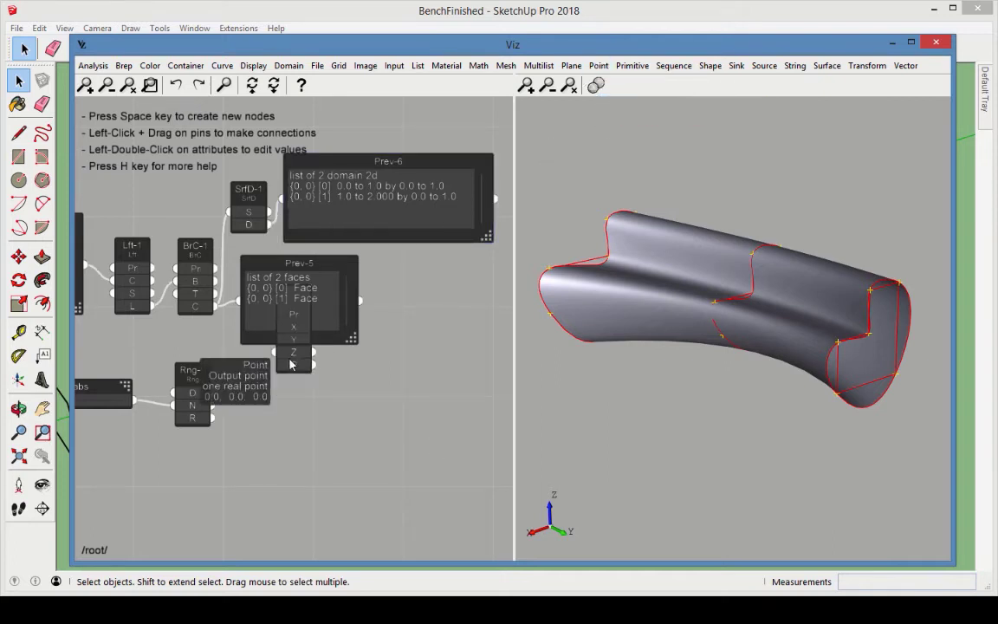
{"action": "left_click", "coordinate": [331, 400]}
{"action": "mouse_move", "coordinate": [212, 423]}
{"action": "left_click_drag", "start_coordinate": [211, 418], "coordinate": [276, 409]}
{"action": "left_click_drag", "start_coordinate": [285, 366], "coordinate": [254, 376]}
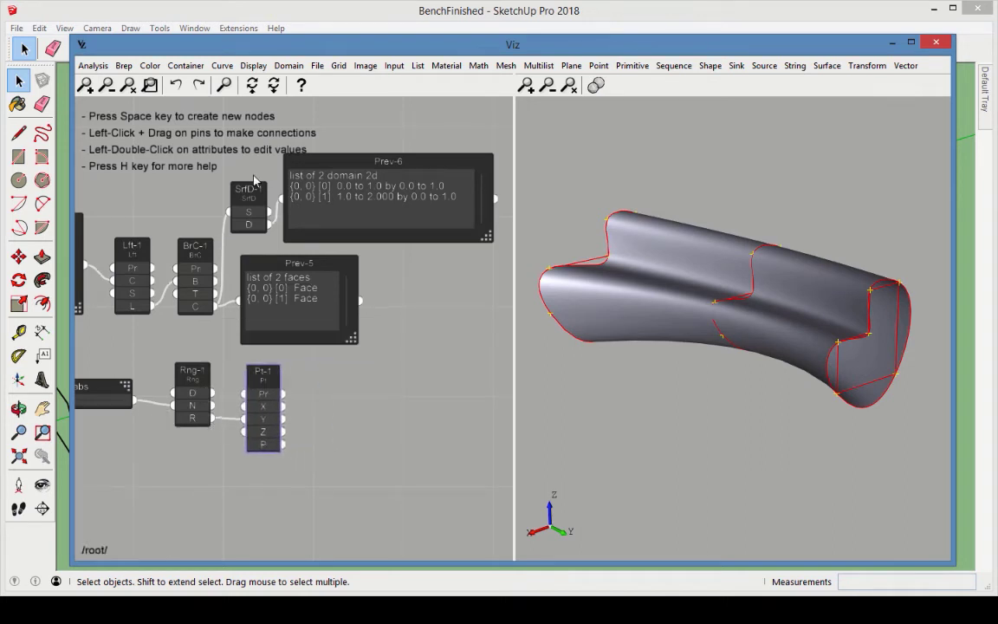
Add a Preview node connected to the Point node's point output and enlarge it to show all points
{"action": "left_click", "coordinate": [253, 65]}
{"action": "left_click", "coordinate": [268, 133]}
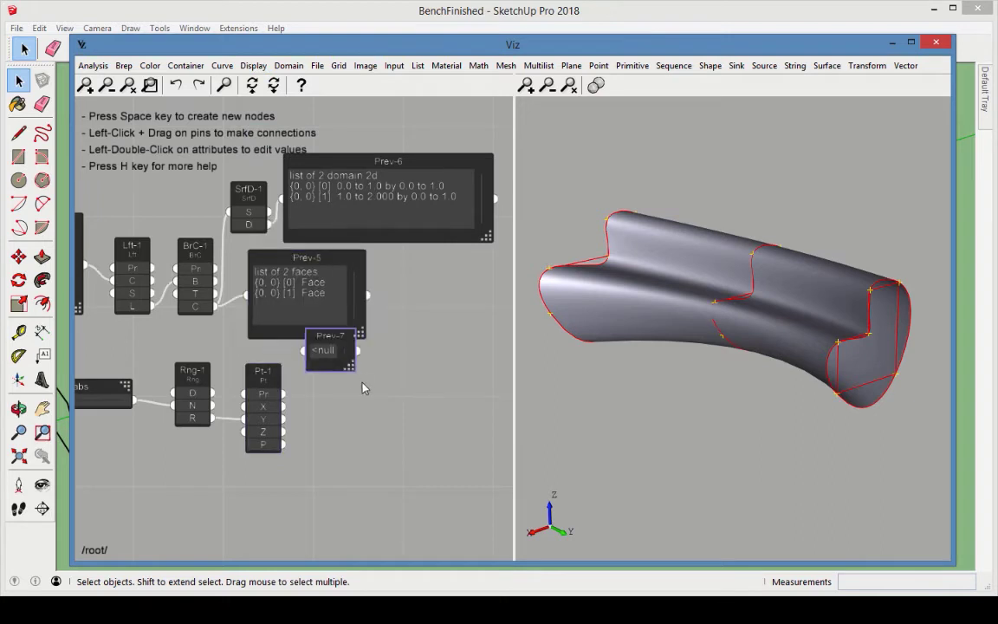
{"action": "left_click", "coordinate": [346, 414]}
{"action": "left_click_drag", "start_coordinate": [283, 443], "coordinate": [490, 532]}
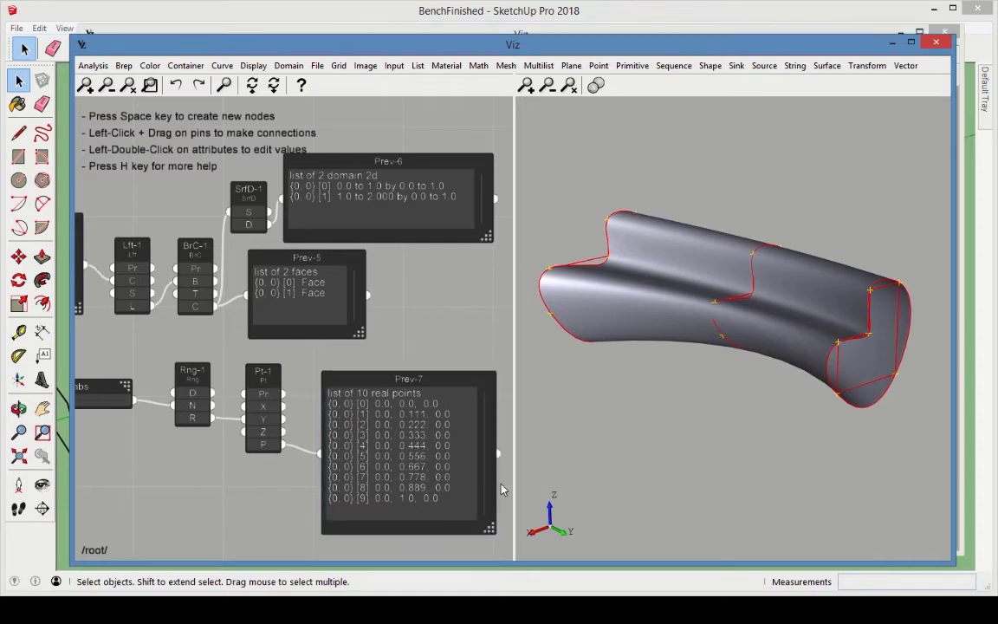
Add an Iso Curve node beyond the point preview and connect the previewed points to its UV input
{"action": "middle_click_drag", "start_coordinate": [503, 487], "coordinate": [297, 427]}
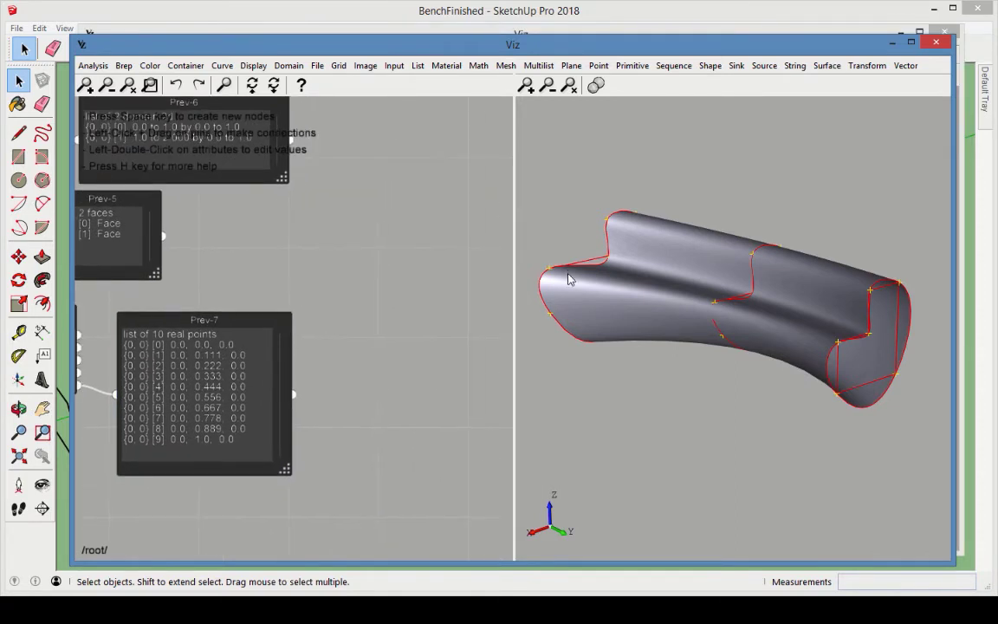
{"action": "left_click", "coordinate": [826, 65]}
{"action": "left_click", "coordinate": [854, 88]}
{"action": "left_click_drag", "start_coordinate": [297, 297], "coordinate": [409, 258]}
{"action": "left_click_drag", "start_coordinate": [294, 394], "coordinate": [388, 300]}
{"action": "middle_click_drag", "start_coordinate": [389, 343], "coordinate": [437, 352]}
{"action": "middle_click_drag", "start_coordinate": [400, 458], "coordinate": [447, 483]}
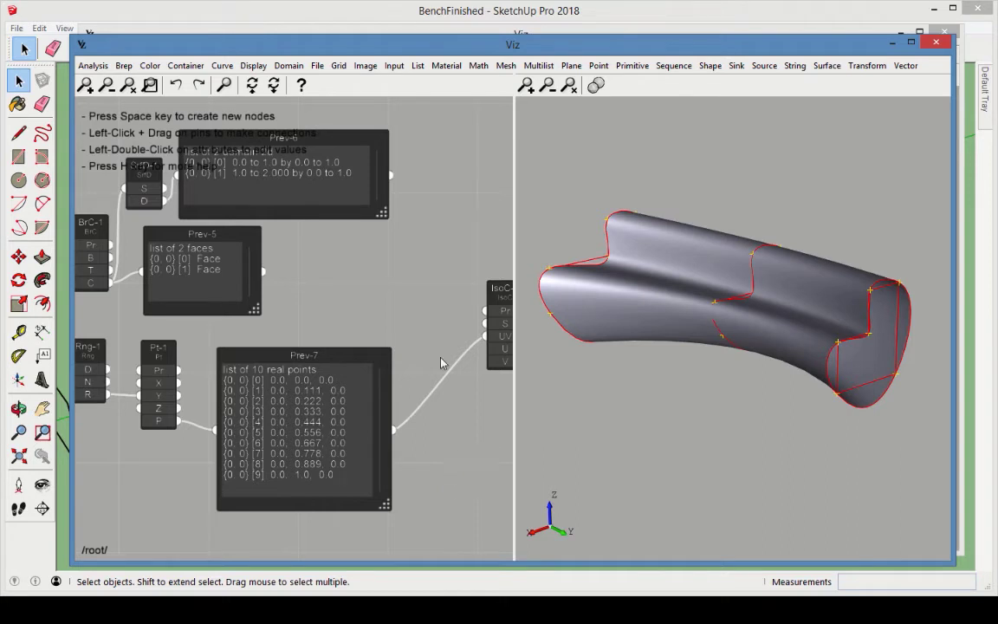
Add a list-deepening (DpnL) multilist node beside the faces preview and connect the previewed faces to its list input
{"action": "left_click", "coordinate": [537, 65]}
{"action": "left_click", "coordinate": [574, 105]}
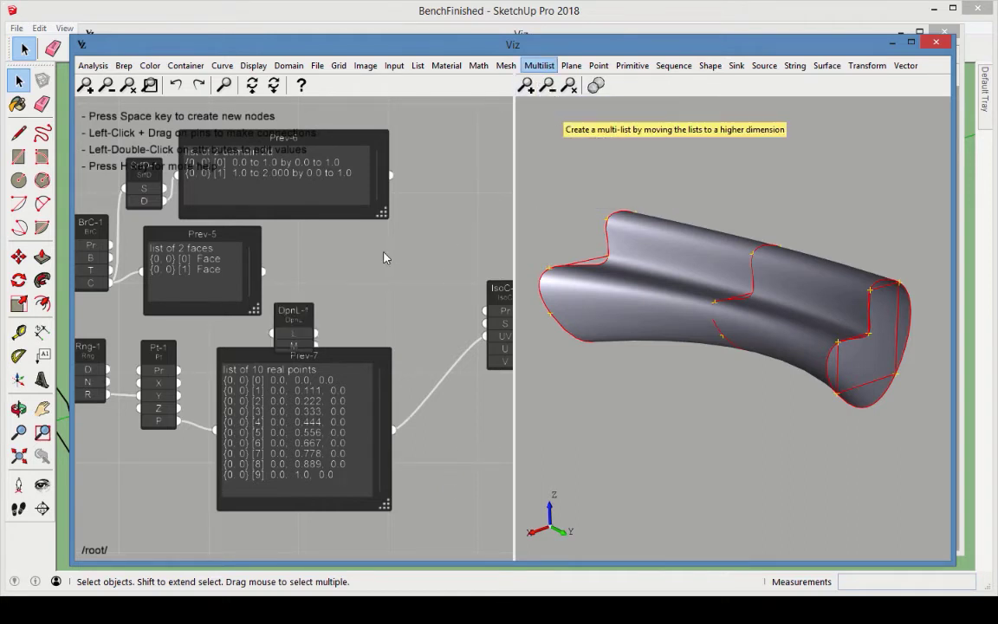
{"action": "left_click_drag", "start_coordinate": [296, 321], "coordinate": [297, 268]}
Add a Preview node beside the DpnL node, connected to its multilist output and enlarged to show the face tree
{"action": "left_click", "coordinate": [253, 65]}
{"action": "left_click", "coordinate": [289, 132]}
{"action": "left_click_drag", "start_coordinate": [310, 313], "coordinate": [397, 258]}
{"action": "left_click_drag", "start_coordinate": [336, 283], "coordinate": [354, 269]}
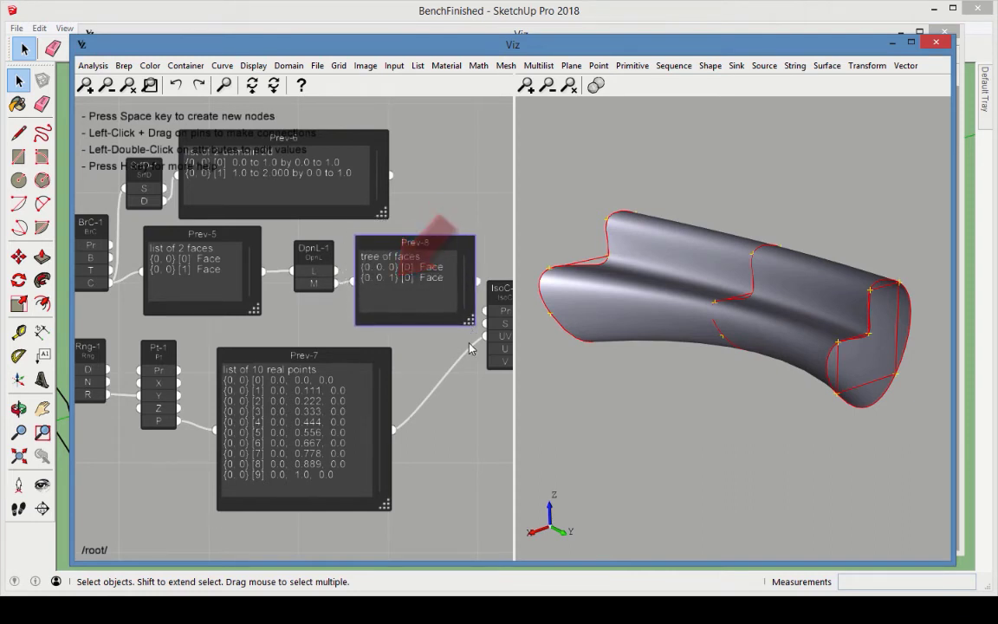
{"action": "middle_click_drag", "start_coordinate": [481, 438], "coordinate": [375, 411]}
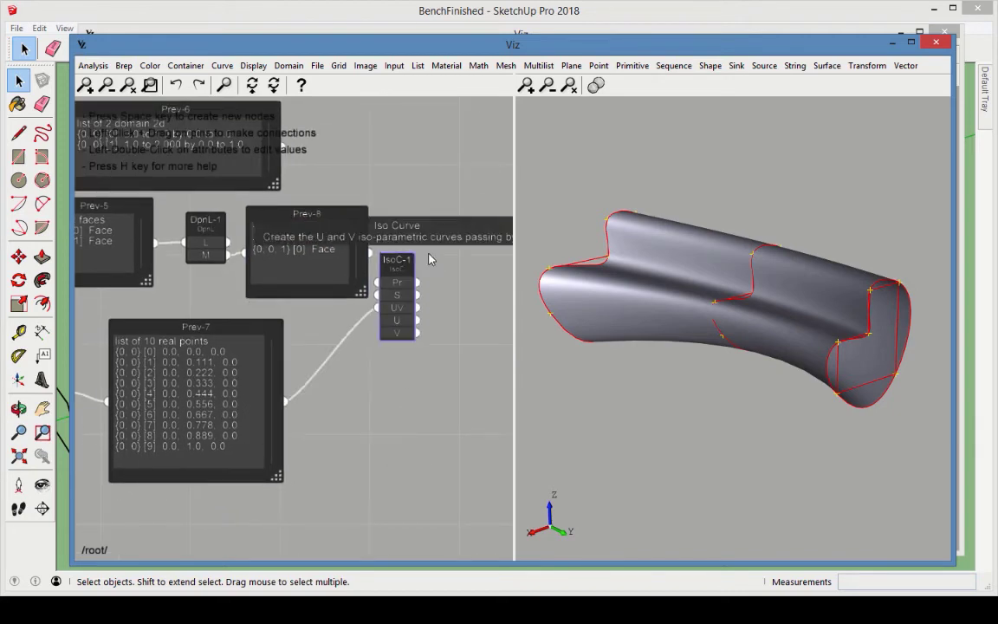
Move the Iso Curve node clear of the face tree preview and connect the previewed faces to its S input
{"action": "left_click_drag", "start_coordinate": [397, 260], "coordinate": [436, 251]}
{"action": "left_click_drag", "start_coordinate": [371, 253], "coordinate": [416, 285]}
{"action": "left_click_drag", "start_coordinate": [379, 328], "coordinate": [300, 323]}
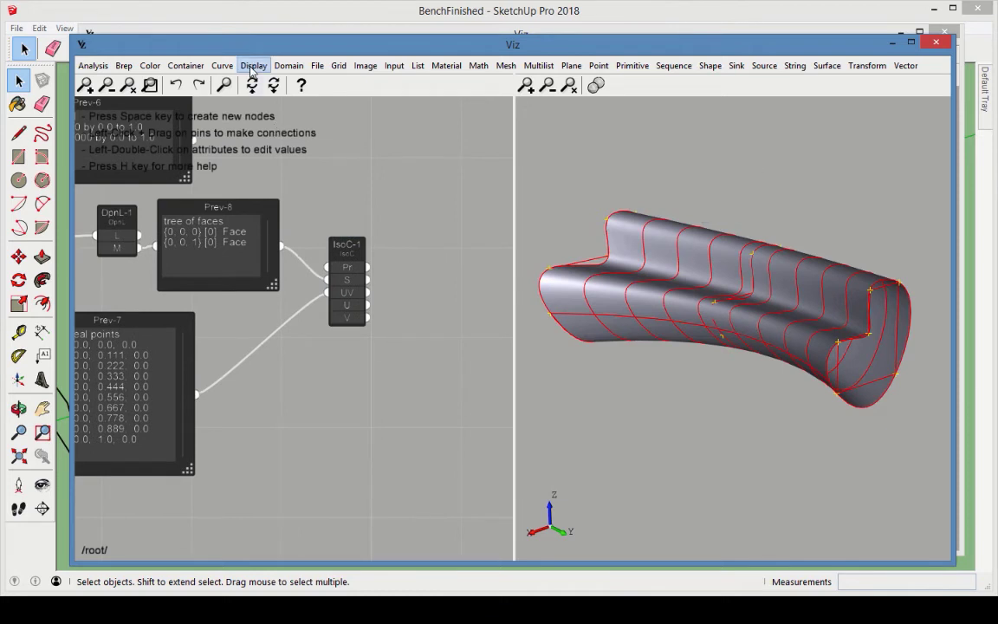
Add a Preview node connected to the Iso Curve node's U output and enlarge it to show the whole curve tree
{"action": "left_click", "coordinate": [253, 65]}
{"action": "left_click", "coordinate": [260, 130]}
{"action": "left_click", "coordinate": [283, 314]}
{"action": "left_click_drag", "start_coordinate": [282, 313], "coordinate": [403, 250]}
{"action": "left_click_drag", "start_coordinate": [368, 293], "coordinate": [511, 448]}
{"action": "left_click_drag", "start_coordinate": [511, 489], "coordinate": [505, 528]}
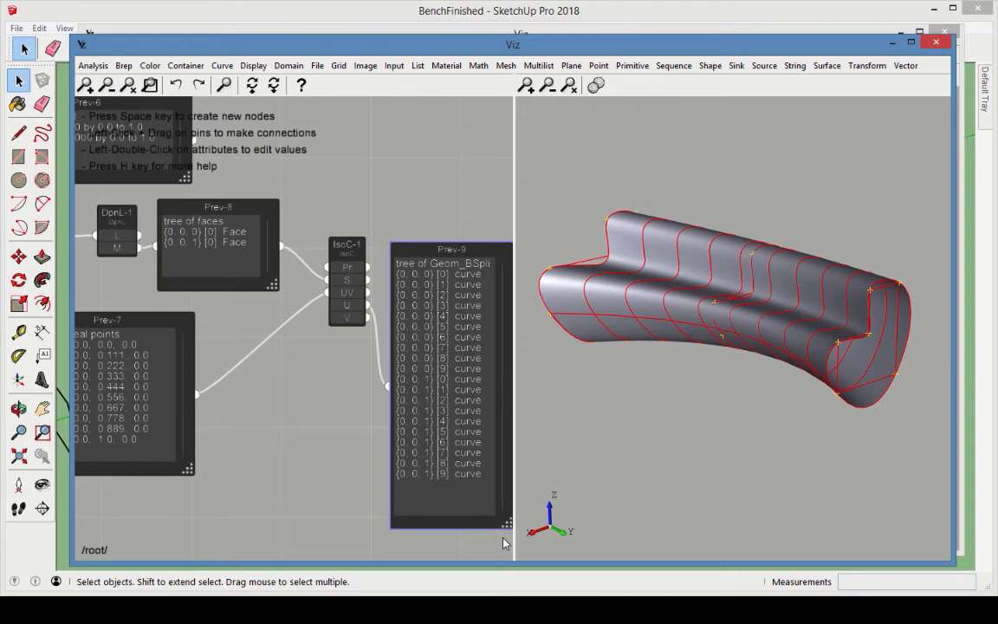
Add a Transpose Multilist node beyond the iso curve preview and connect the previewed curves to its M input
{"action": "middle_click_drag", "start_coordinate": [437, 532], "coordinate": [287, 481]}
{"action": "left_click", "coordinate": [541, 66]}
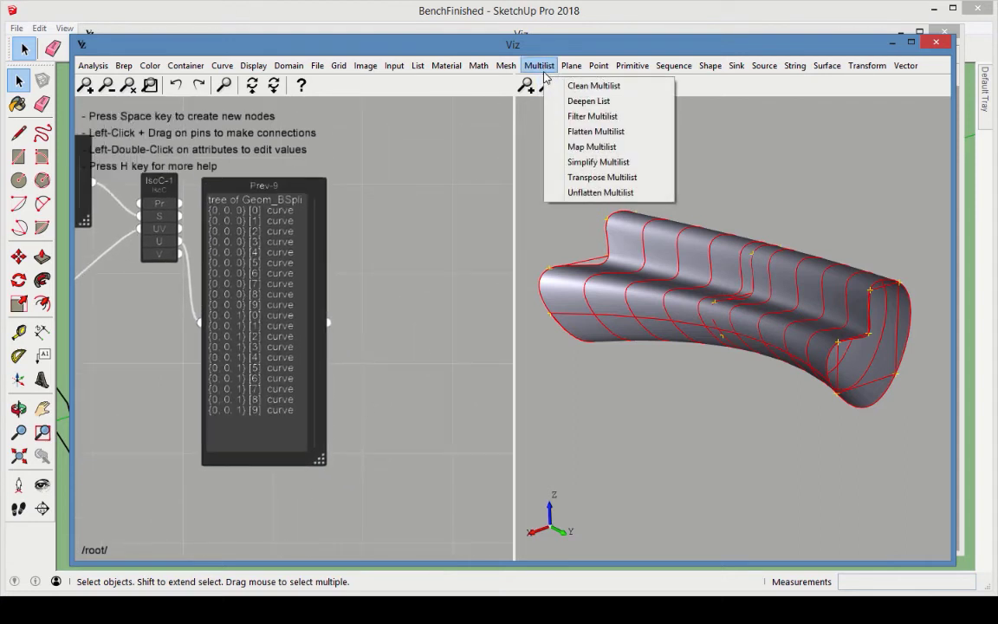
{"action": "left_click", "coordinate": [589, 176]}
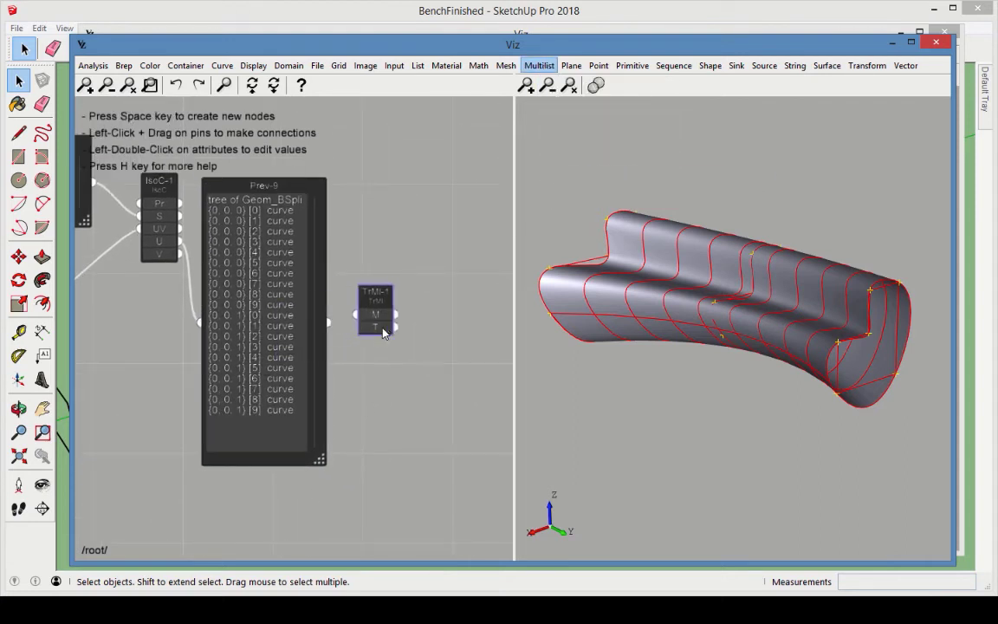
{"action": "left_click", "coordinate": [382, 325]}
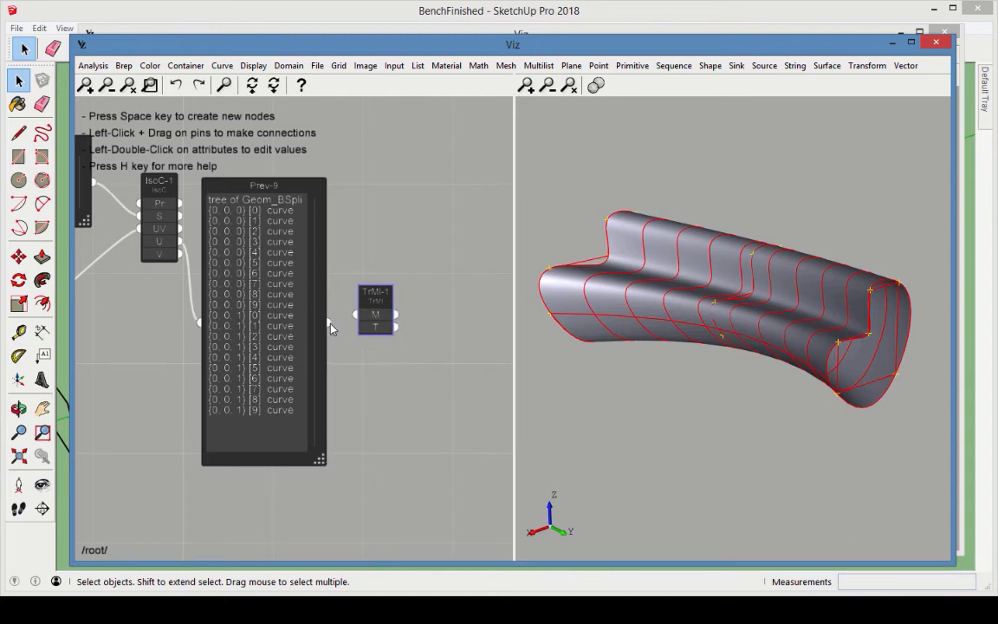
Add a Preview node connected to the Transpose Multilist node's T output and enlarge it to show all curve pairs
{"action": "left_click", "coordinate": [254, 66]}
{"action": "left_click", "coordinate": [290, 132]}
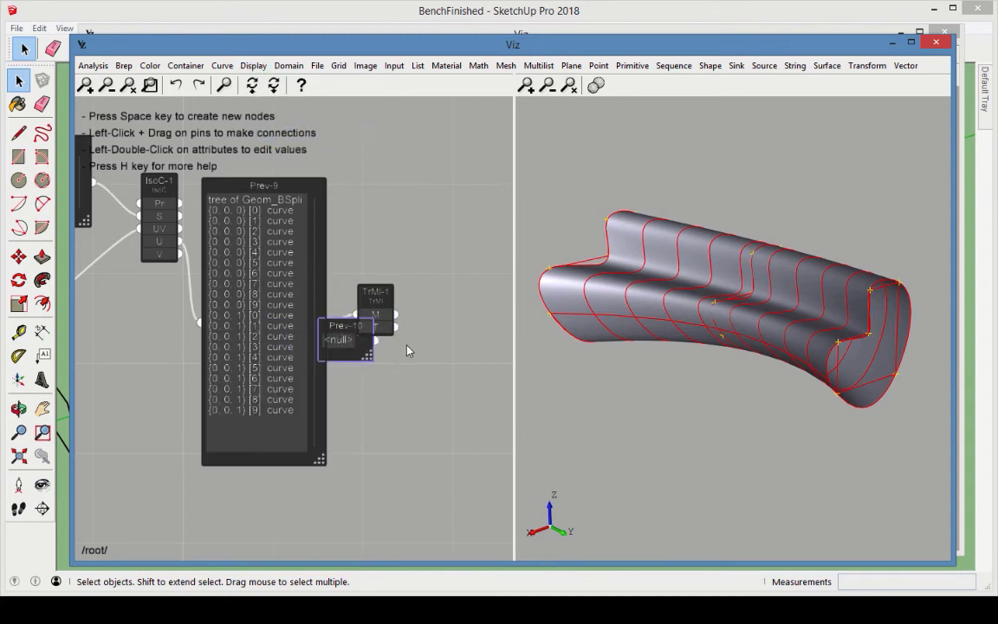
{"action": "left_click", "coordinate": [466, 319]}
{"action": "mouse_move", "coordinate": [437, 308]}
{"action": "left_mouse_down"}
{"action": "mouse_move", "coordinate": [431, 224]}
{"action": "mouse_move", "coordinate": [415, 212]}
{"action": "mouse_move", "coordinate": [520, 465]}
{"action": "mouse_move", "coordinate": [511, 485]}
{"action": "mouse_move", "coordinate": [508, 475]}
{"action": "left_mouse_up"}
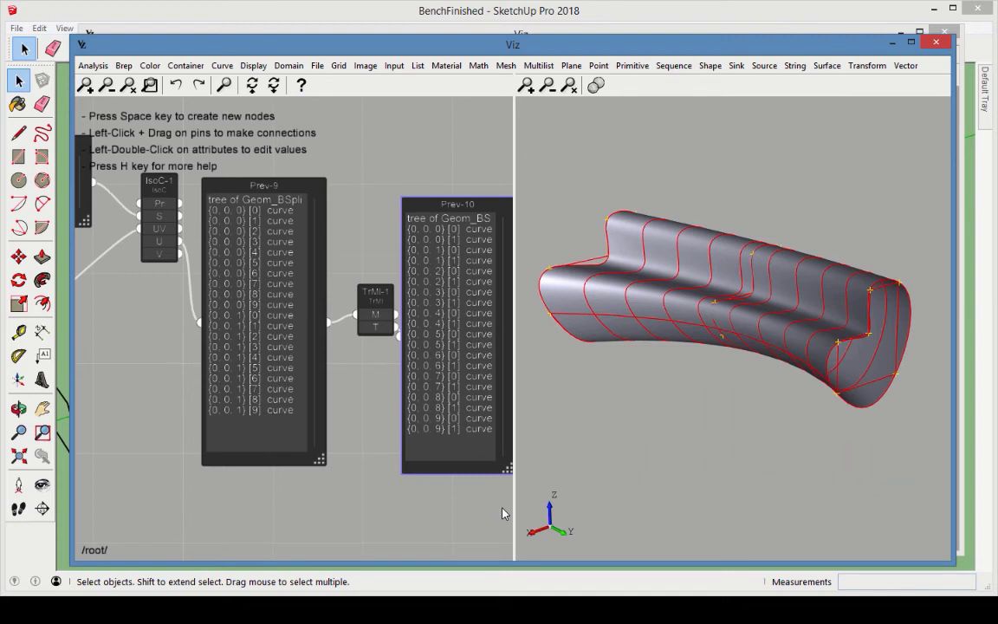
Add a Wire node beyond the transposed curve preview and connect the previewed curves to its E input
{"action": "left_click_drag", "start_coordinate": [440, 485], "coordinate": [301, 441]}
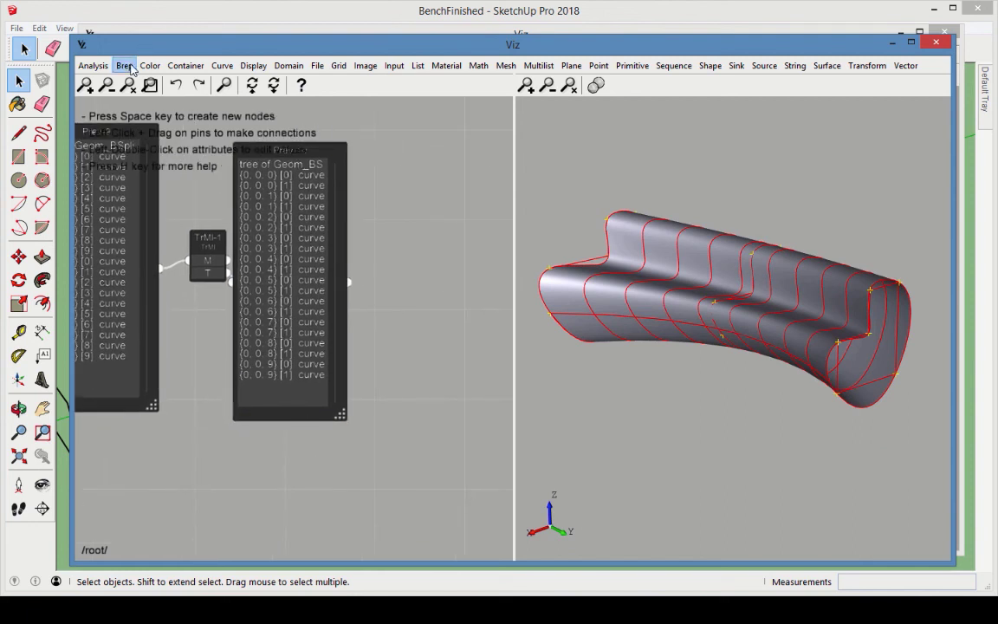
{"action": "left_click", "coordinate": [125, 66]}
{"action": "left_click", "coordinate": [171, 192]}
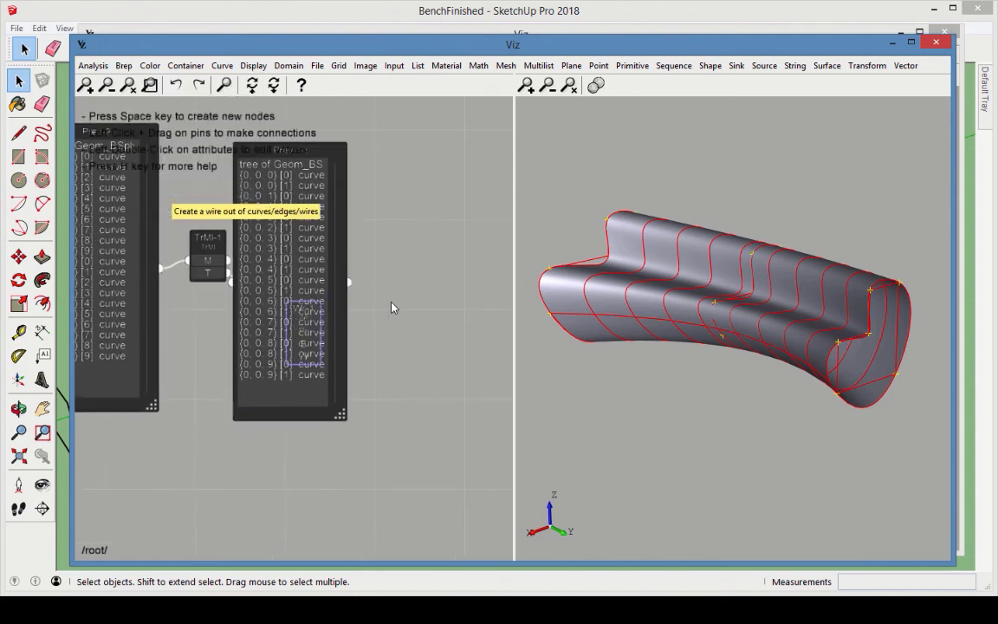
{"action": "left_click", "coordinate": [409, 279]}
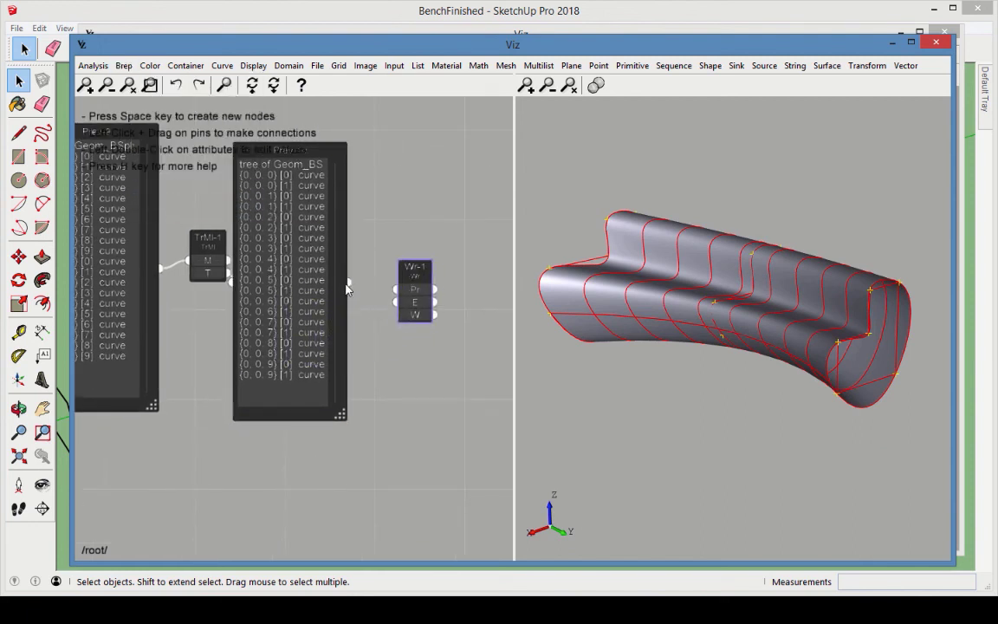
{"action": "left_click_drag", "start_coordinate": [396, 303], "coordinate": [348, 282]}
Turn off the geometry preview of the Loft node and the neighbouring BrC node
{"action": "left_click_drag", "start_coordinate": [210, 350], "coordinate": [447, 399]}
{"action": "left_click_drag", "start_coordinate": [152, 352], "coordinate": [391, 468]}
{"action": "scroll", "coordinate": [254, 371], "scroll_direction": "down", "scroll_amount": 3}
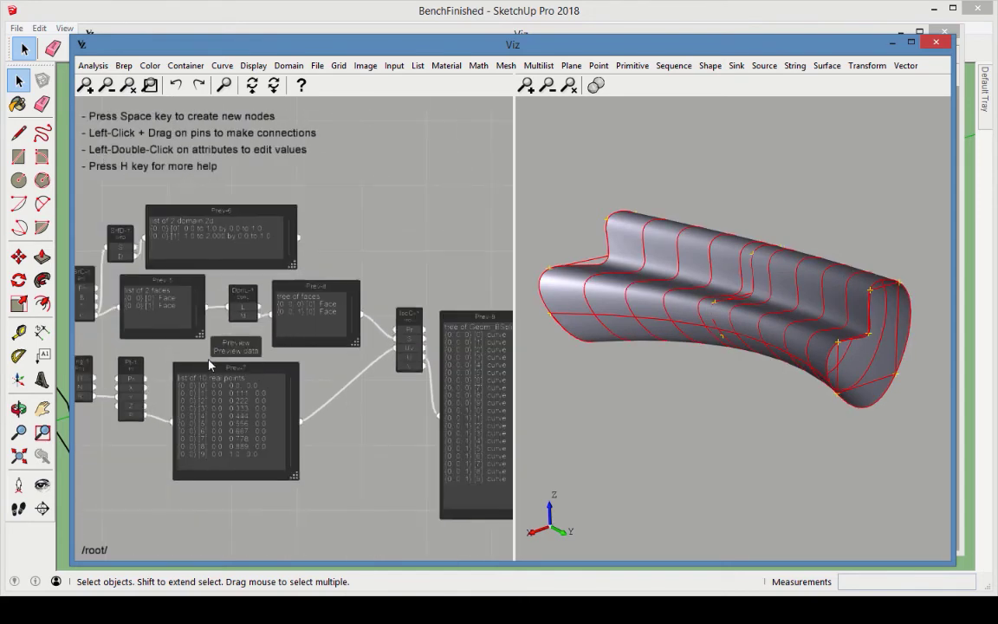
{"action": "middle_click_drag", "start_coordinate": [216, 349], "coordinate": [323, 335]}
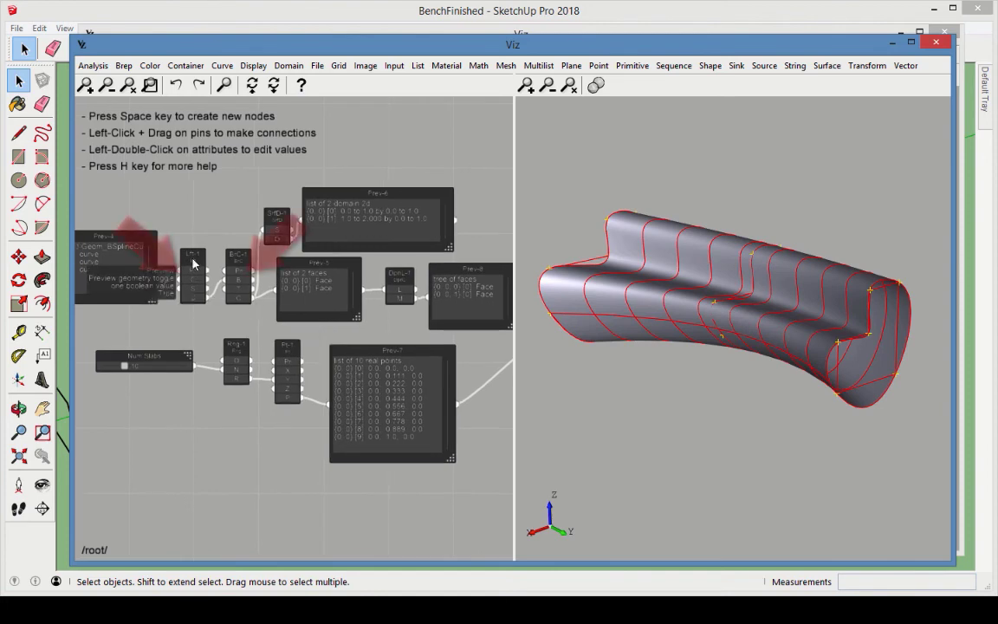
{"action": "left_click", "coordinate": [237, 265]}
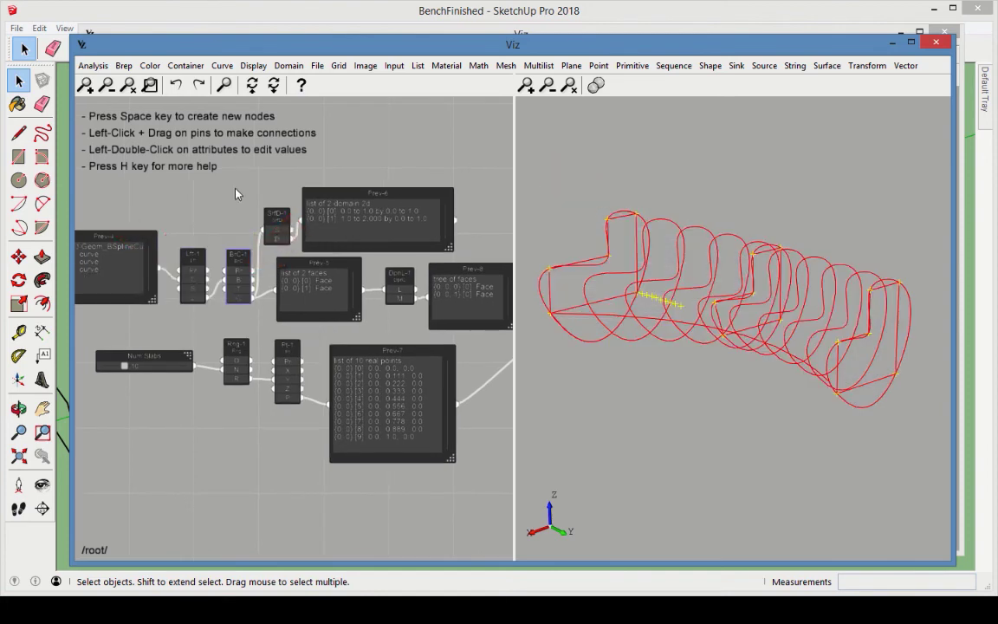
Add a face-from-wire (FcW) node beyond the Wire node and connect the wire output to its W input
{"action": "middle_click_drag", "start_coordinate": [492, 414], "coordinate": [171, 396]}
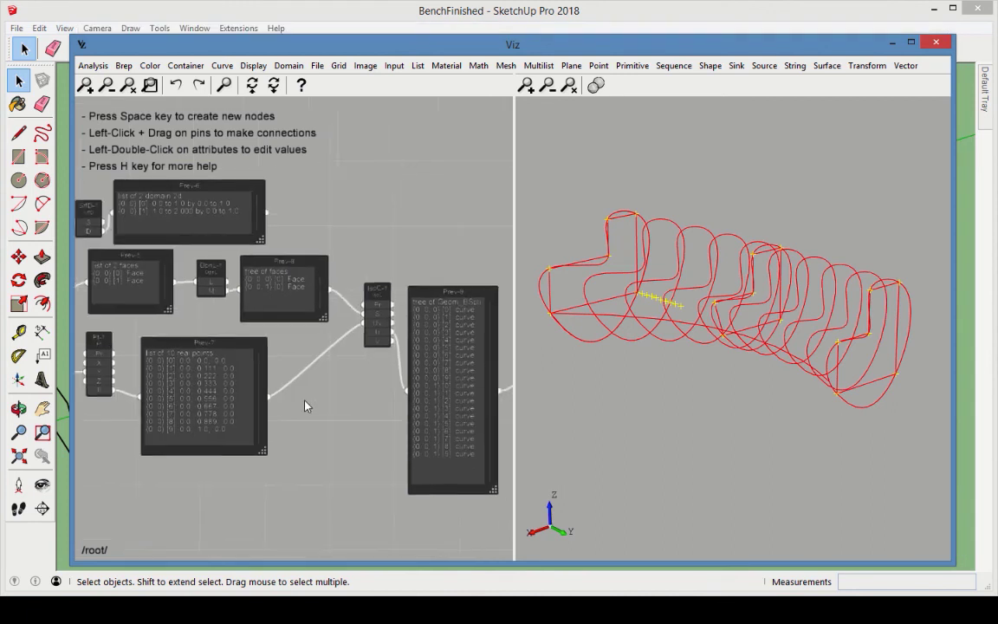
{"action": "middle_click_drag", "start_coordinate": [351, 378], "coordinate": [118, 302]}
{"action": "left_click", "coordinate": [124, 65]}
{"action": "left_click", "coordinate": [178, 116]}
{"action": "left_click_drag", "start_coordinate": [289, 312], "coordinate": [360, 319]}
{"action": "scroll", "coordinate": [340, 319], "scroll_direction": "up", "scroll_amount": 2}
{"action": "left_click_drag", "start_coordinate": [315, 363], "coordinate": [364, 350]}
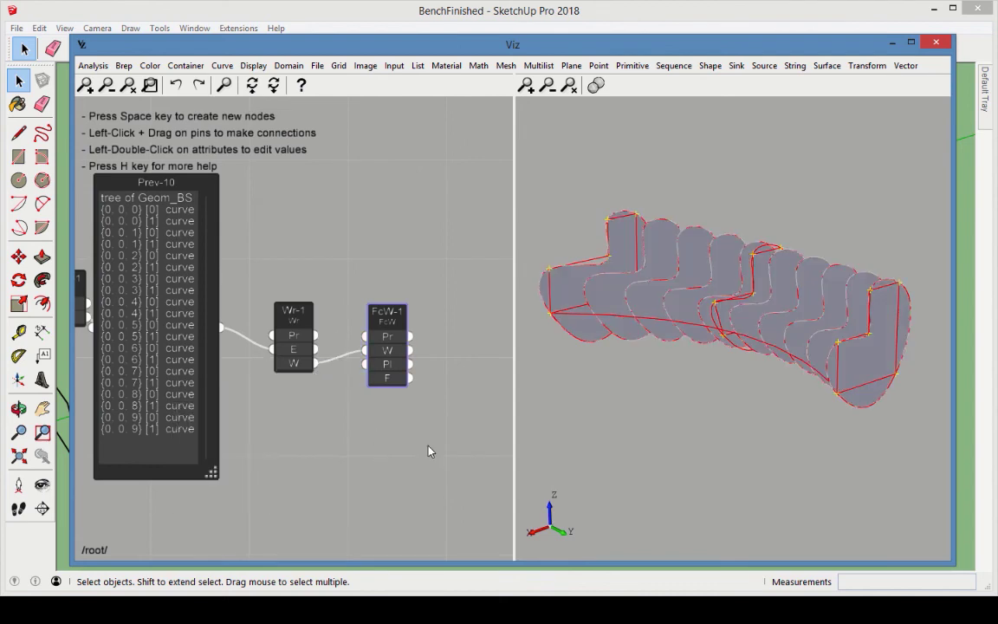
Add a Thicken Shape node beyond the FcW node and connect the face output to its S input
{"action": "middle_click_drag", "start_coordinate": [567, 394], "coordinate": [596, 399]}
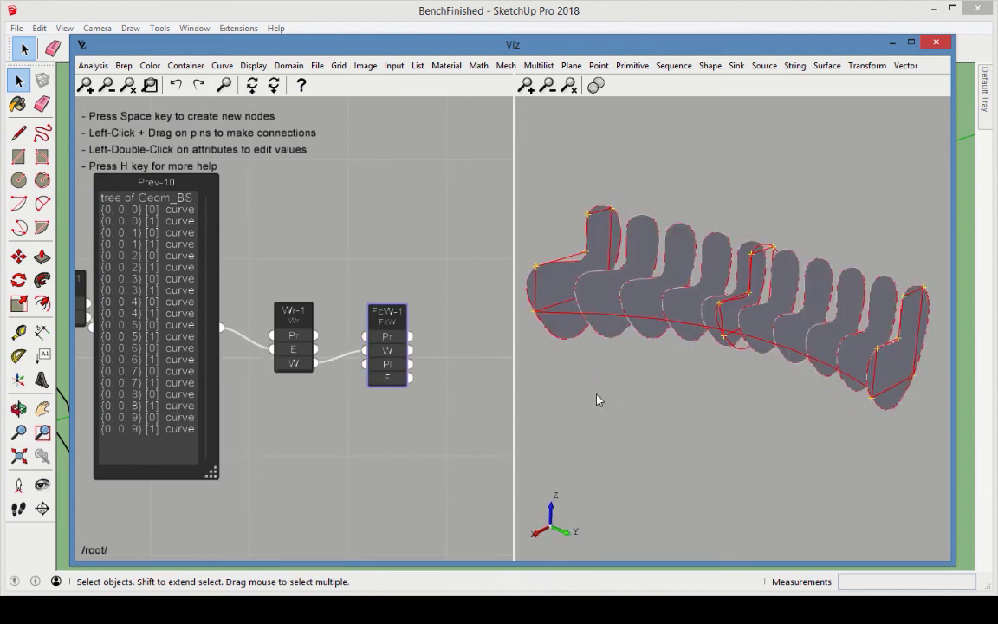
{"action": "left_click", "coordinate": [710, 65]}
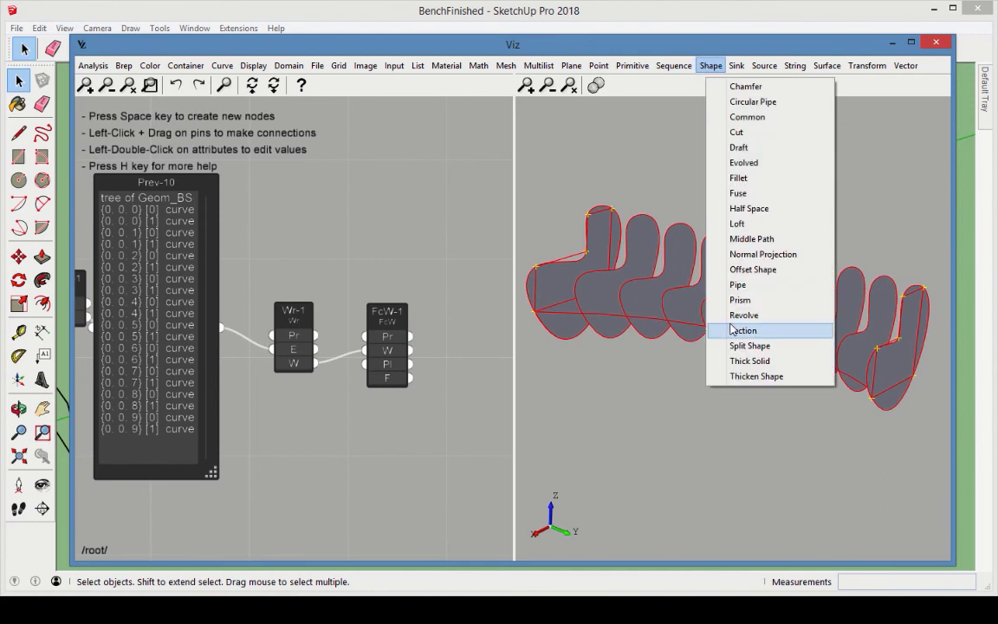
{"action": "left_click", "coordinate": [756, 376]}
{"action": "left_click", "coordinate": [463, 307]}
{"action": "left_click_drag", "start_coordinate": [410, 378], "coordinate": [446, 329]}
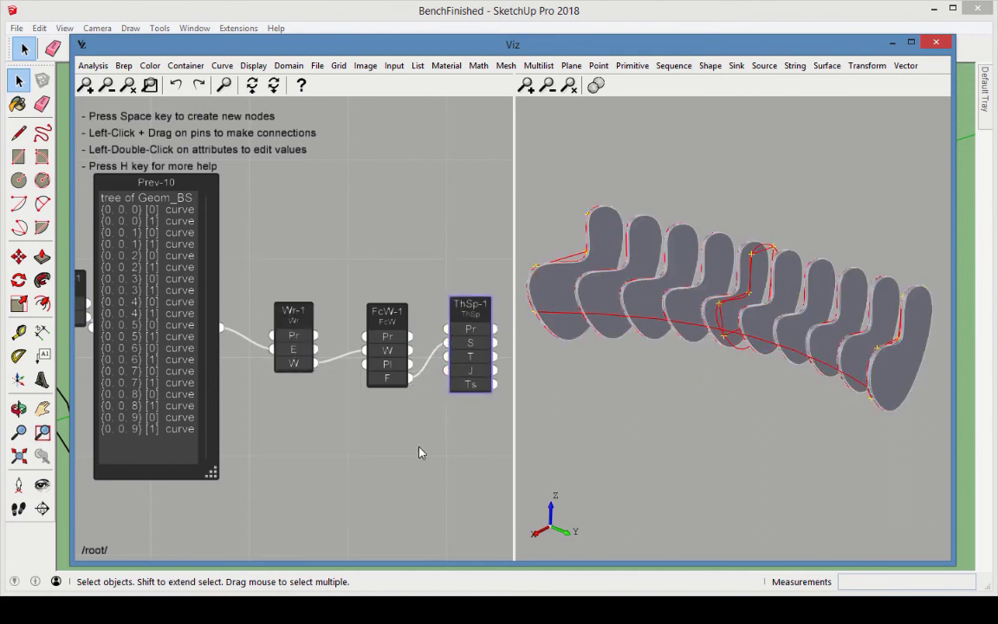
Set the Num Slabs slider to 20
{"action": "left_click", "coordinate": [416, 448]}
{"action": "scroll", "coordinate": [376, 242], "scroll_direction": "down", "scroll_amount": 5}
{"action": "middle_click_drag", "start_coordinate": [228, 422], "coordinate": [430, 416]}
{"action": "right_click_drag", "start_coordinate": [288, 438], "coordinate": [364, 490]}
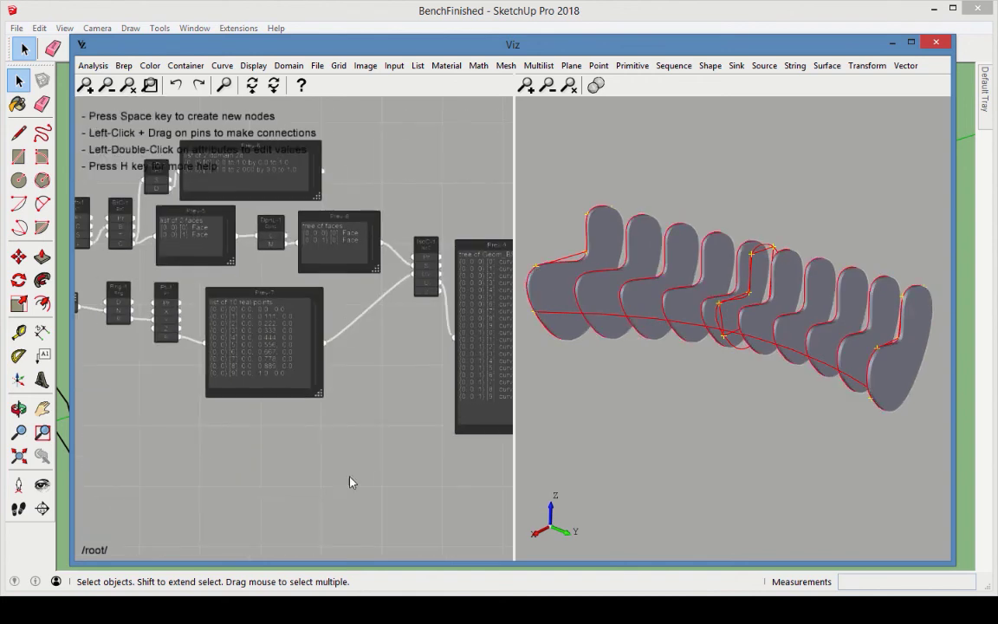
{"action": "scroll", "coordinate": [307, 403], "scroll_direction": "down", "scroll_amount": 2}
{"action": "scroll", "coordinate": [289, 380], "scroll_direction": "up", "scroll_amount": 4}
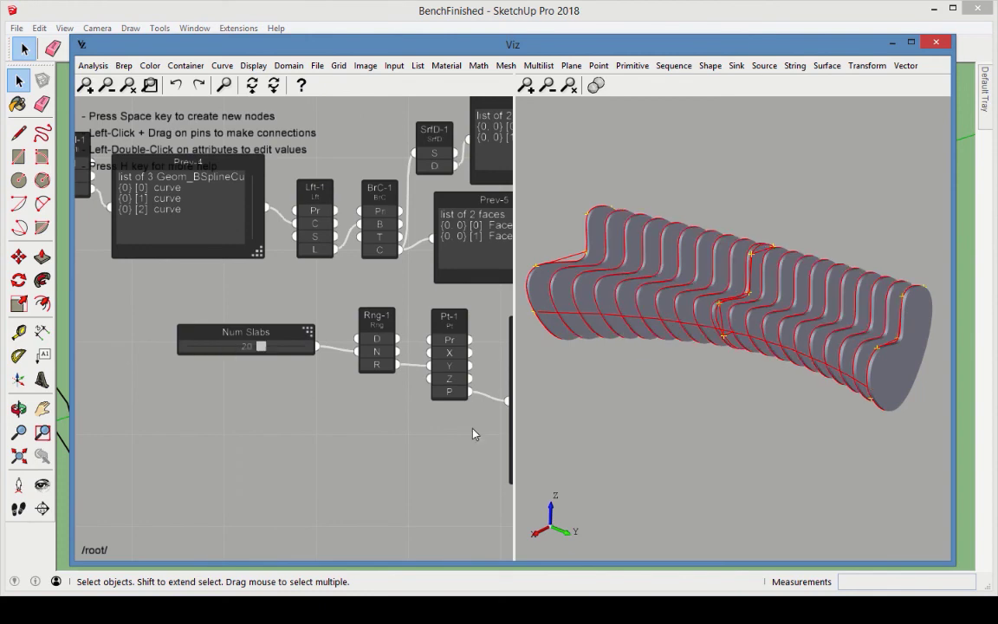
Add a Sink node beyond the Thicken Shape node and connect the thickened shapes to output the slabs to the SketchUp model
{"action": "right_click_drag", "start_coordinate": [471, 429], "coordinate": [239, 420]}
{"action": "mouse_move", "coordinate": [490, 398]}
{"action": "right_mouse_down"}
{"action": "mouse_move", "coordinate": [240, 392]}
{"action": "mouse_move", "coordinate": [10, 277]}
{"action": "right_mouse_up"}
{"action": "right_click_drag", "start_coordinate": [247, 346], "coordinate": [82, 354]}
{"action": "right_click_drag", "start_coordinate": [456, 413], "coordinate": [298, 412]}
{"action": "left_click", "coordinate": [736, 65]}
{"action": "left_click", "coordinate": [769, 149]}
{"action": "left_click", "coordinate": [419, 314]}
{"action": "left_click_drag", "start_coordinate": [417, 309], "coordinate": [422, 300]}
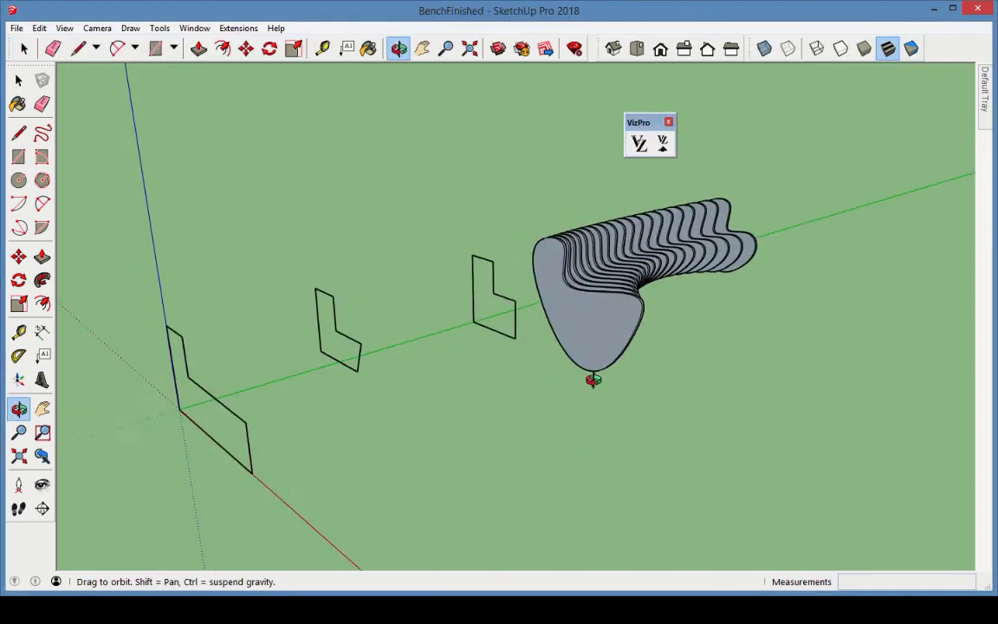
In the profile group at the origin, replace the seat edge with a two-line peak drawn above the edge's midpoint
{"action": "left_click_drag", "start_coordinate": [593, 379], "coordinate": [605, 383]}
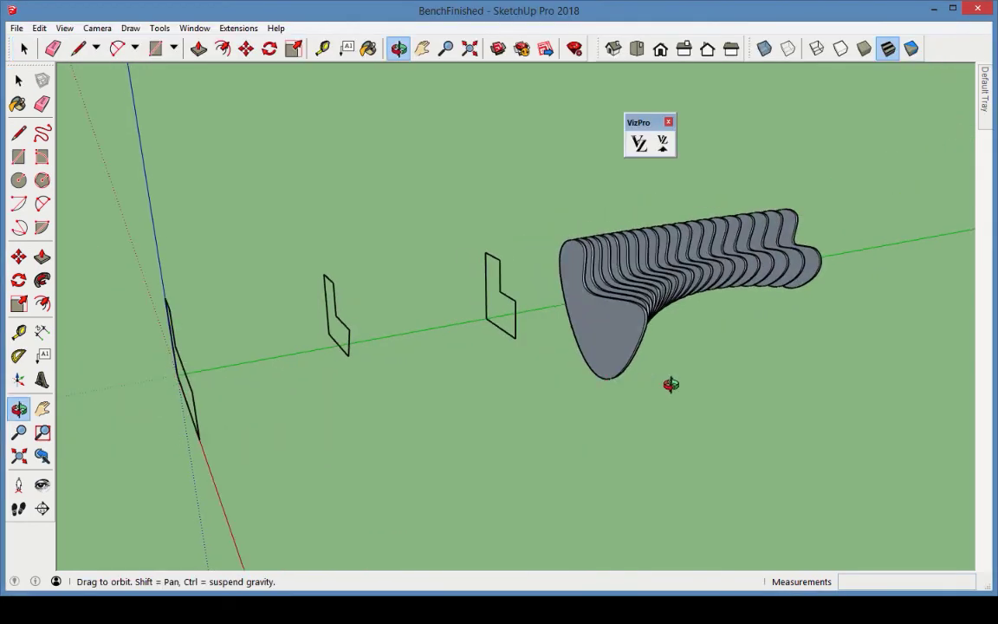
{"action": "left_click_drag", "start_coordinate": [668, 383], "coordinate": [760, 375]}
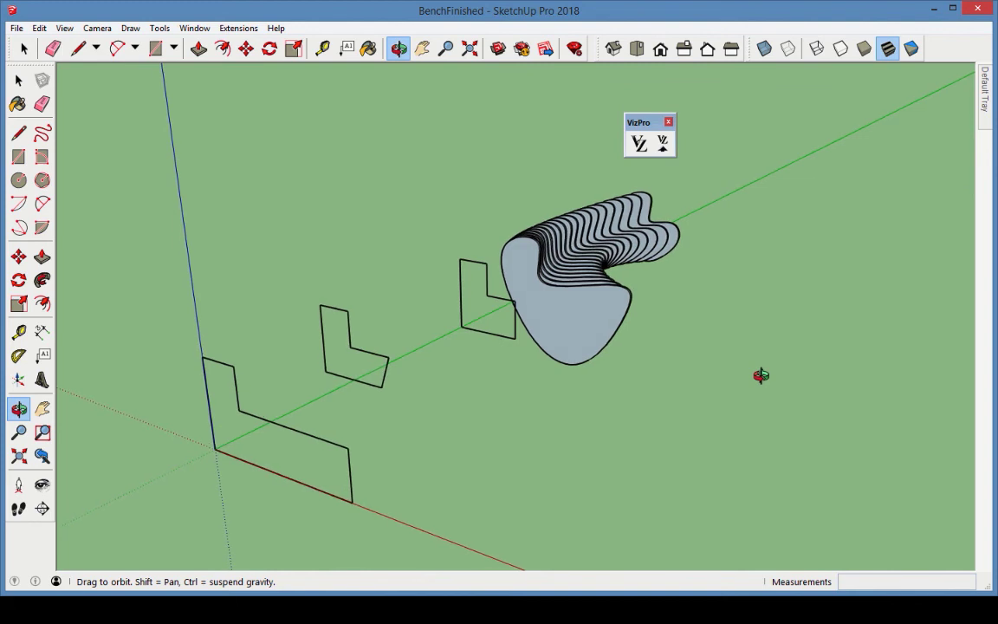
{"action": "key", "text": "space"}
{"action": "double_click", "coordinate": [313, 447]}
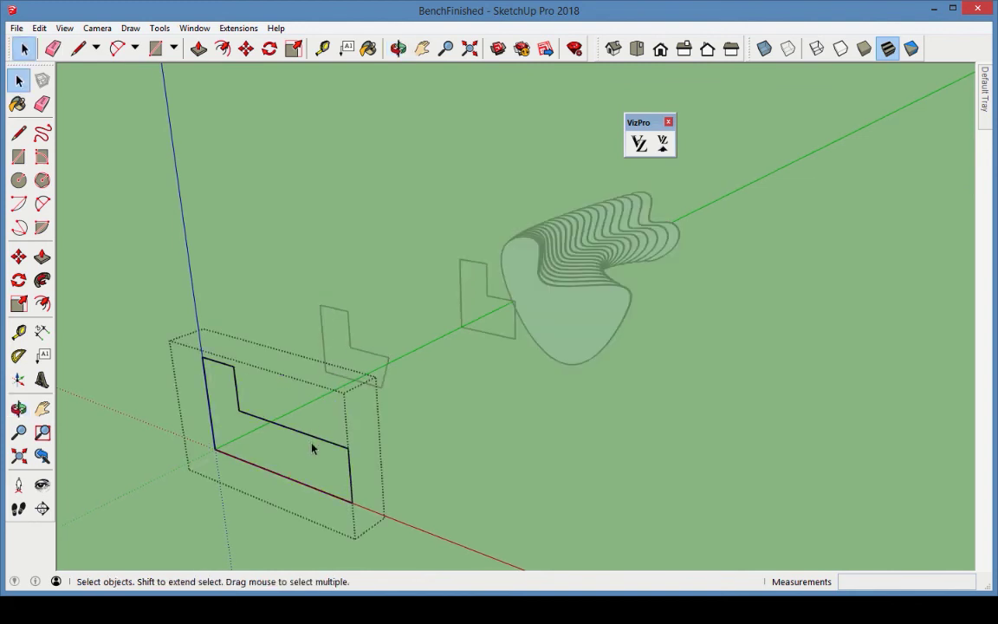
{"action": "key", "text": "l"}
{"action": "left_click", "coordinate": [290, 426]}
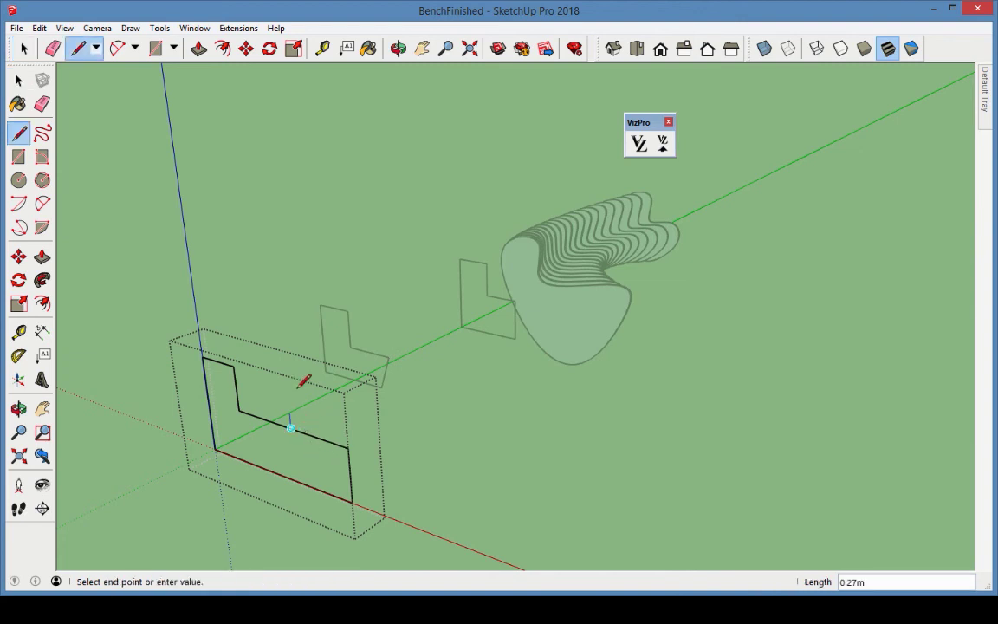
{"action": "left_click", "coordinate": [286, 389]}
{"action": "left_click", "coordinate": [239, 410]}
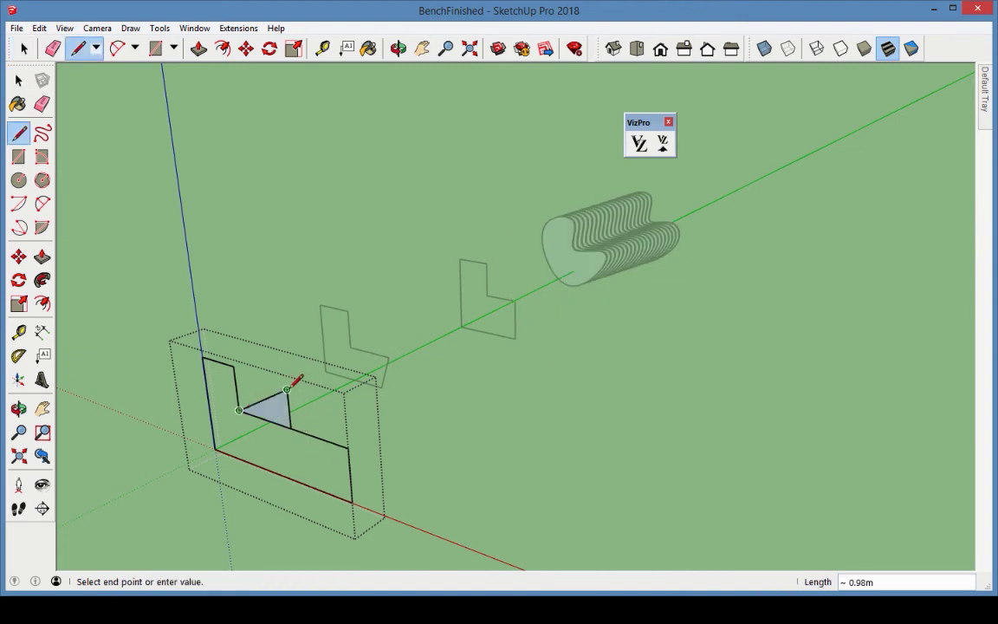
{"action": "left_click", "coordinate": [348, 448]}
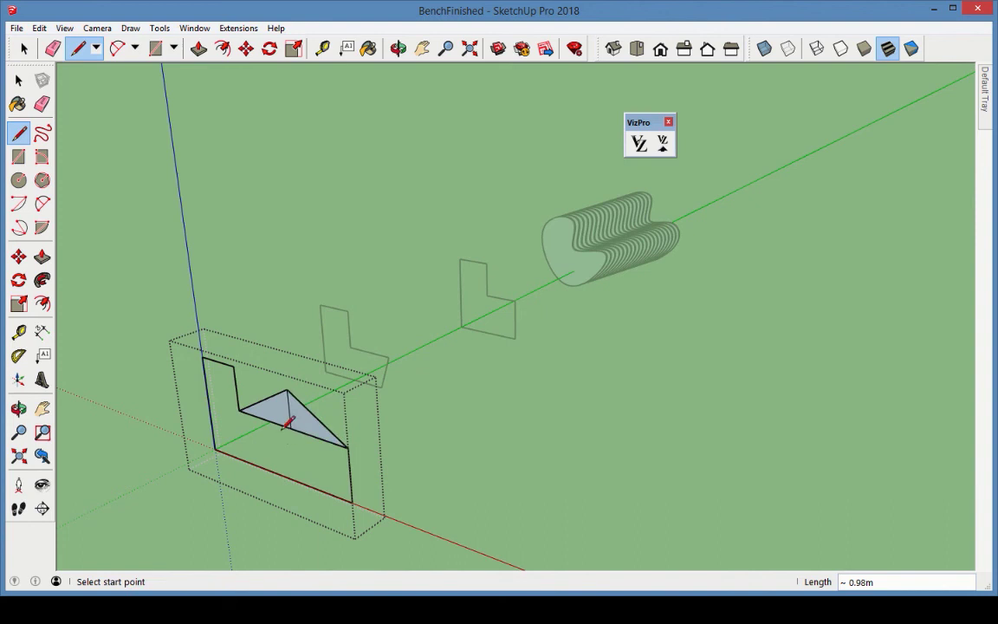
{"action": "key", "text": "e"}
{"action": "left_click", "coordinate": [291, 427]}
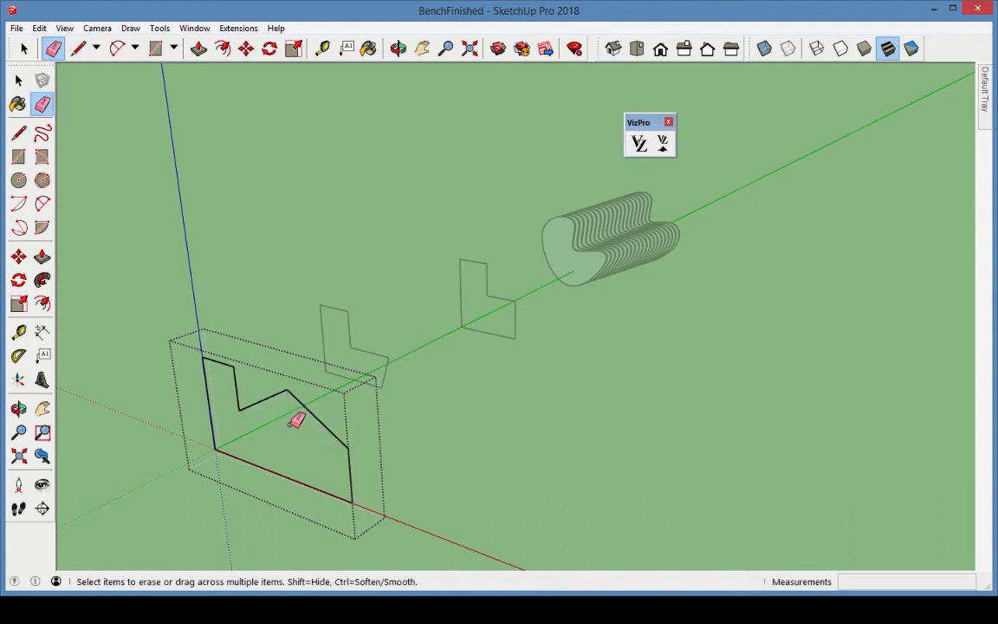